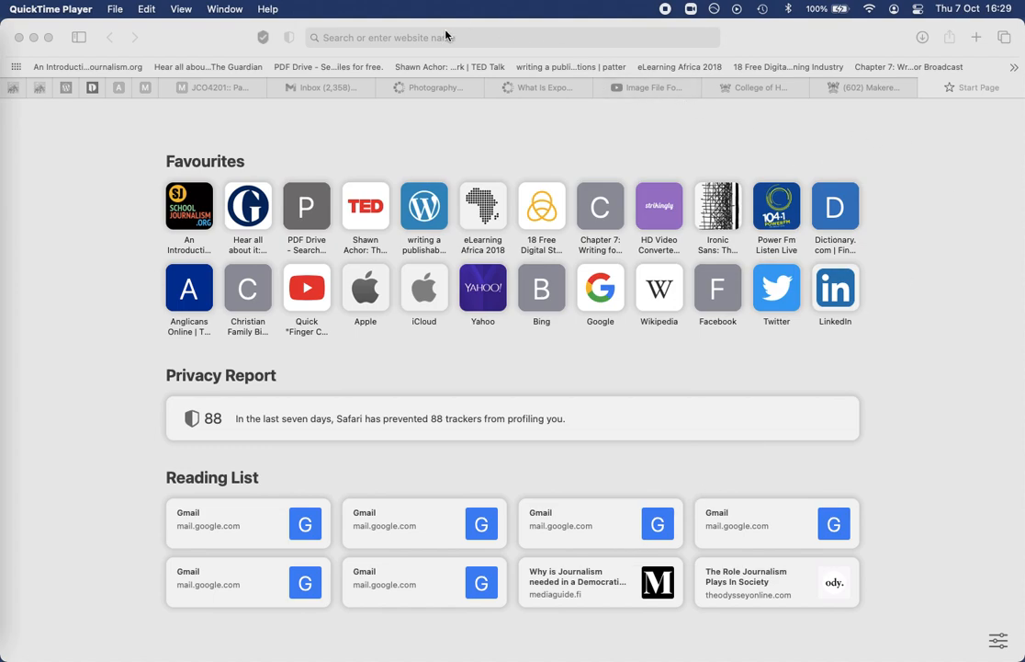
- Go to the pixlr.com website in the browser
left_click(377, 37)
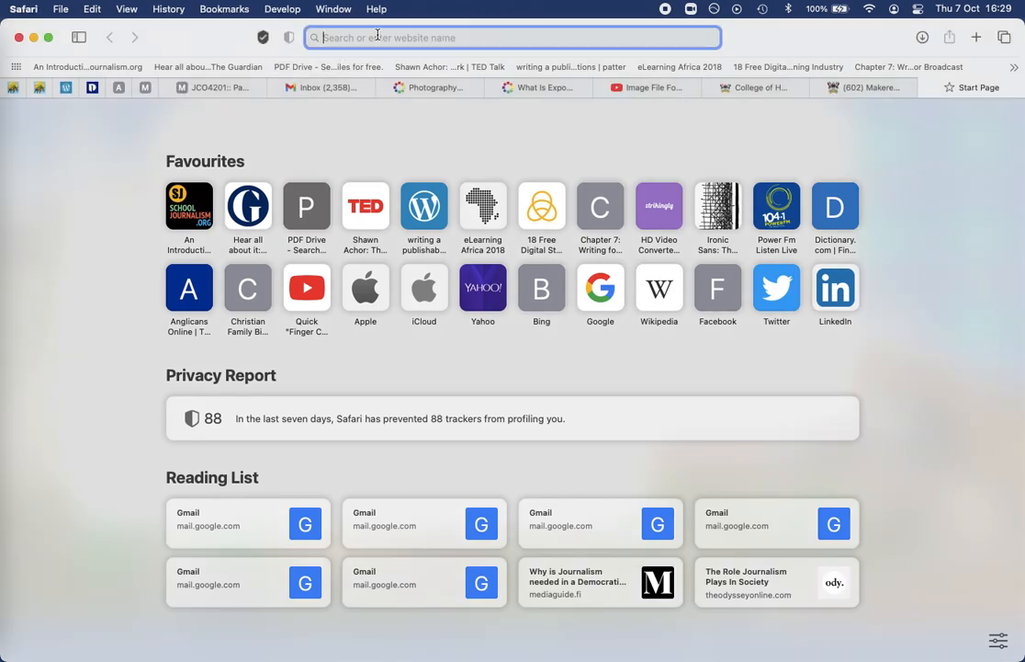
type("p")
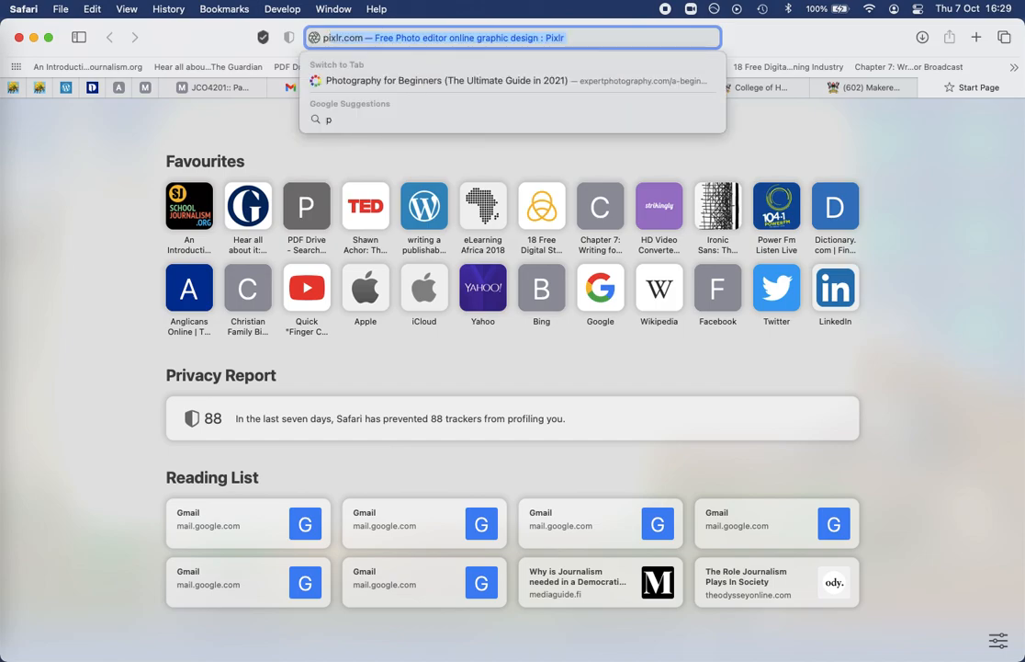
type("ixlr")
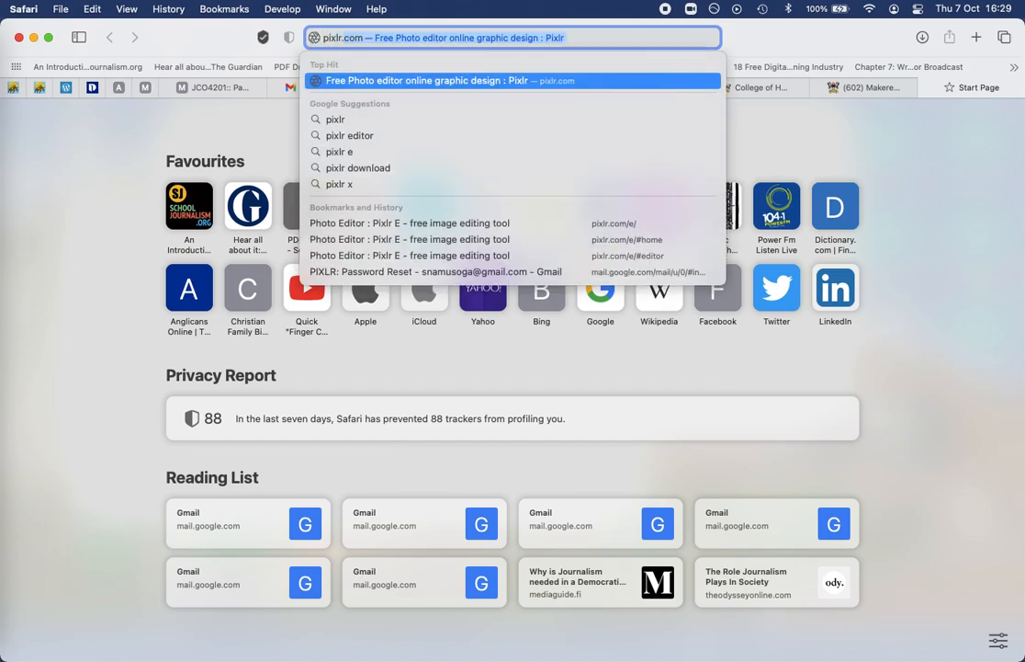
type(".com")
key("Return")
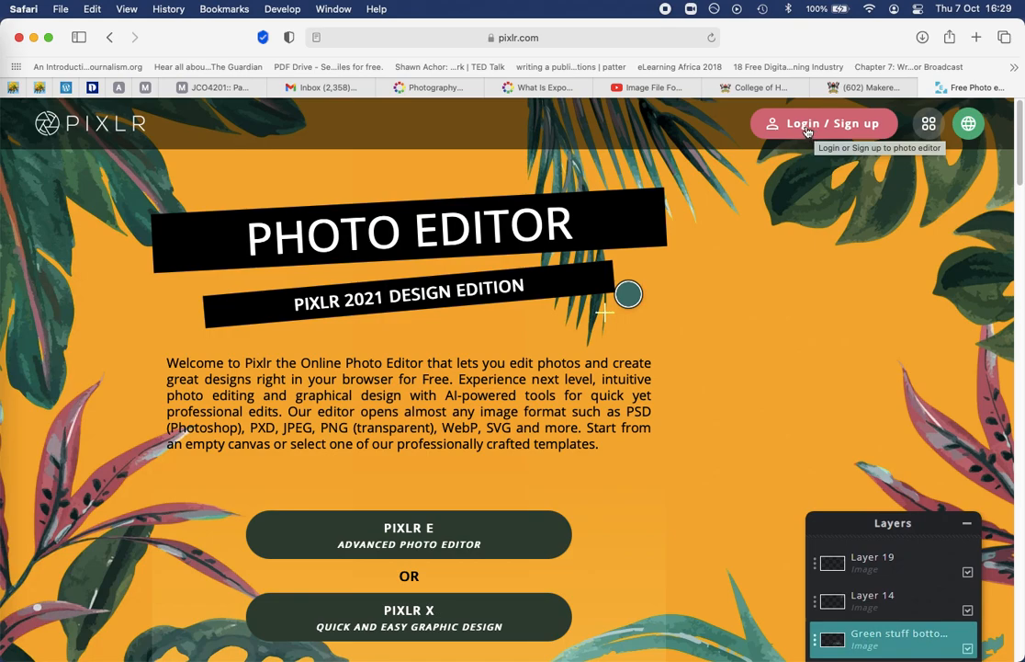
- Log in to the Pixlr account with the saved e-mail and password
left_click(859, 129)
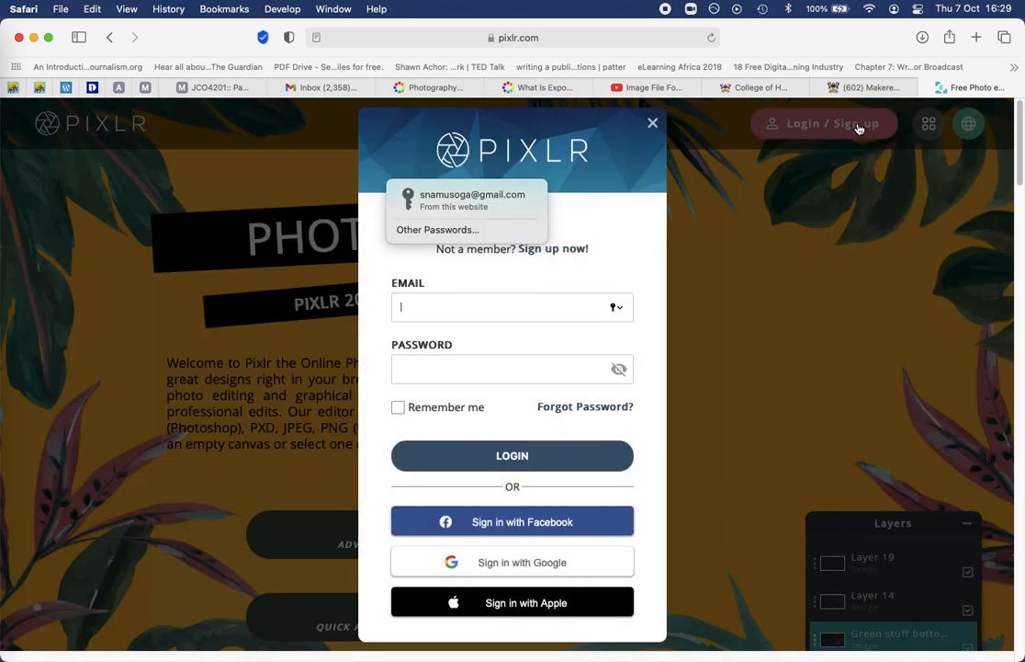
left_click(423, 210)
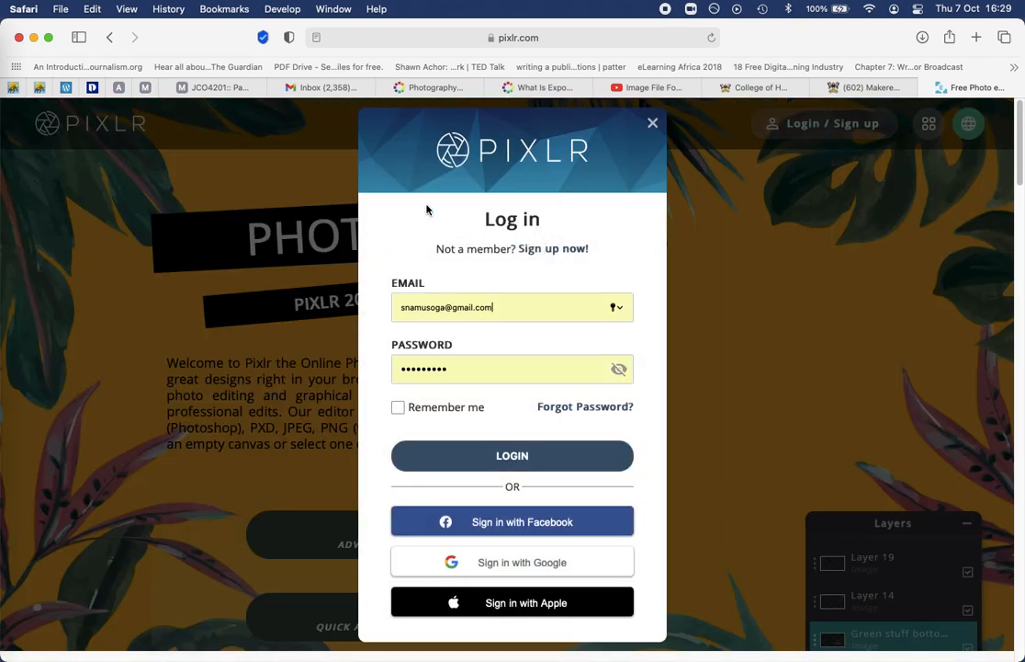
left_click(497, 468)
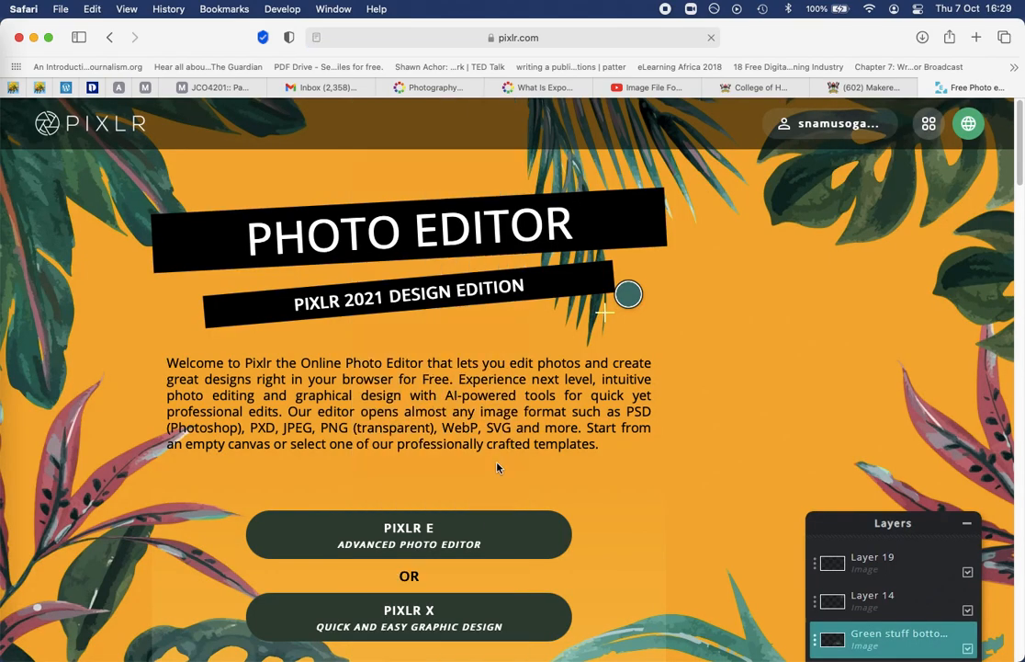
- Open 20210820_171413.jpg from the "pictures for editing" folder in Pixlr E, pre-resized to Full HD at 1920 x 1440
scroll(494, 479, "down", 2)
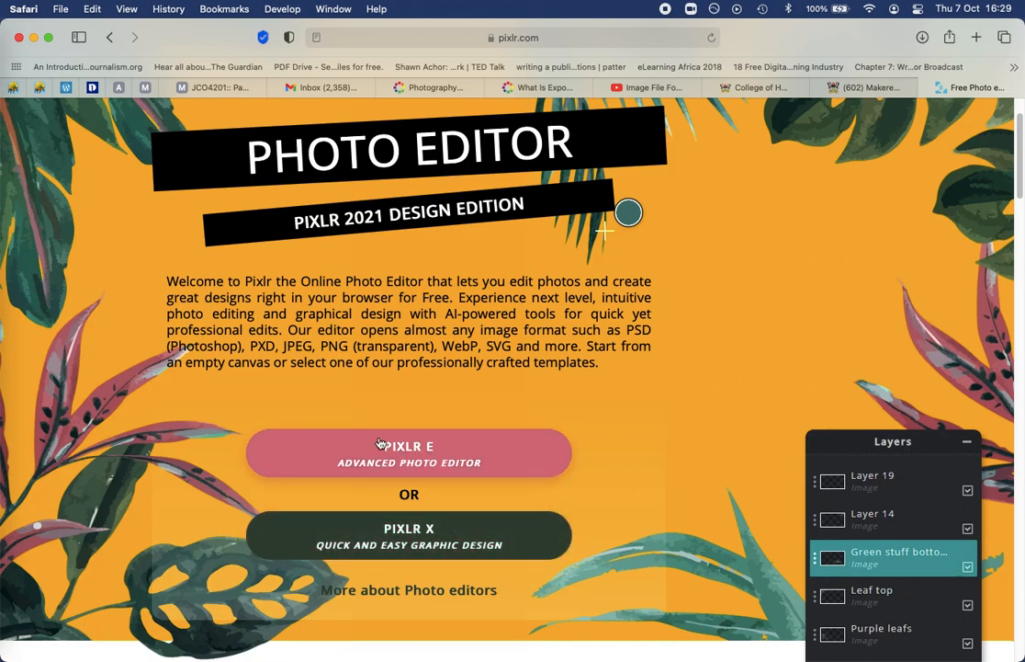
left_click(424, 462)
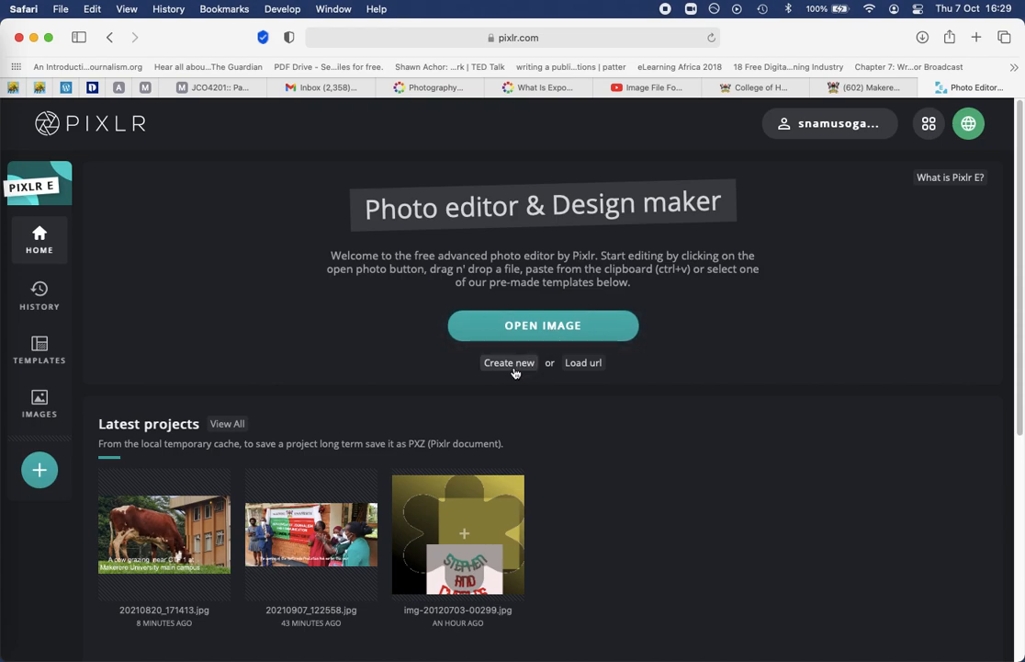
left_click(579, 330)
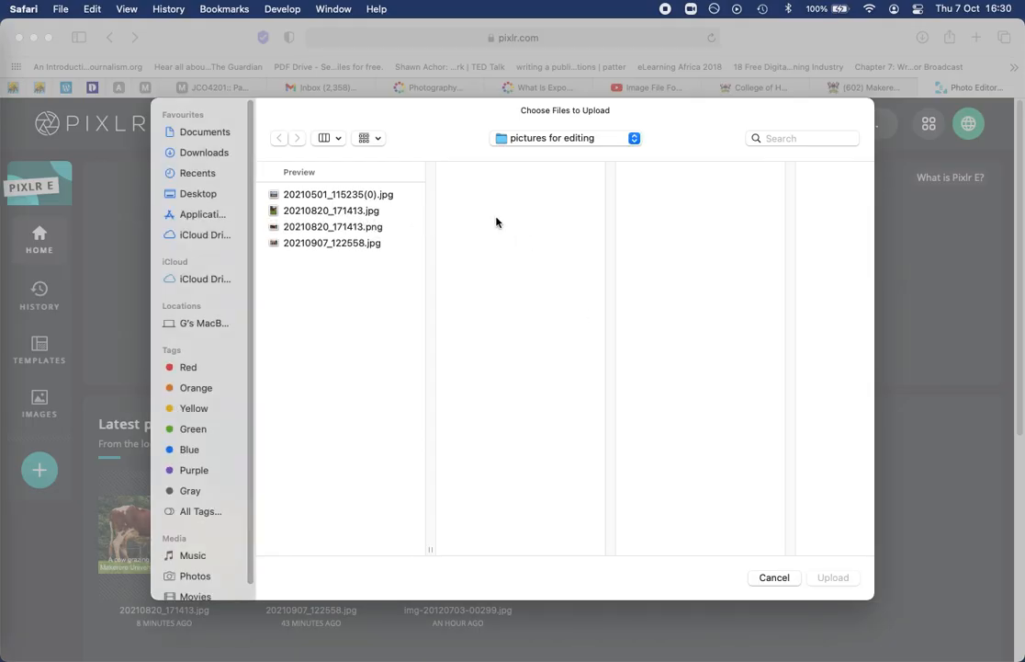
left_click(324, 199)
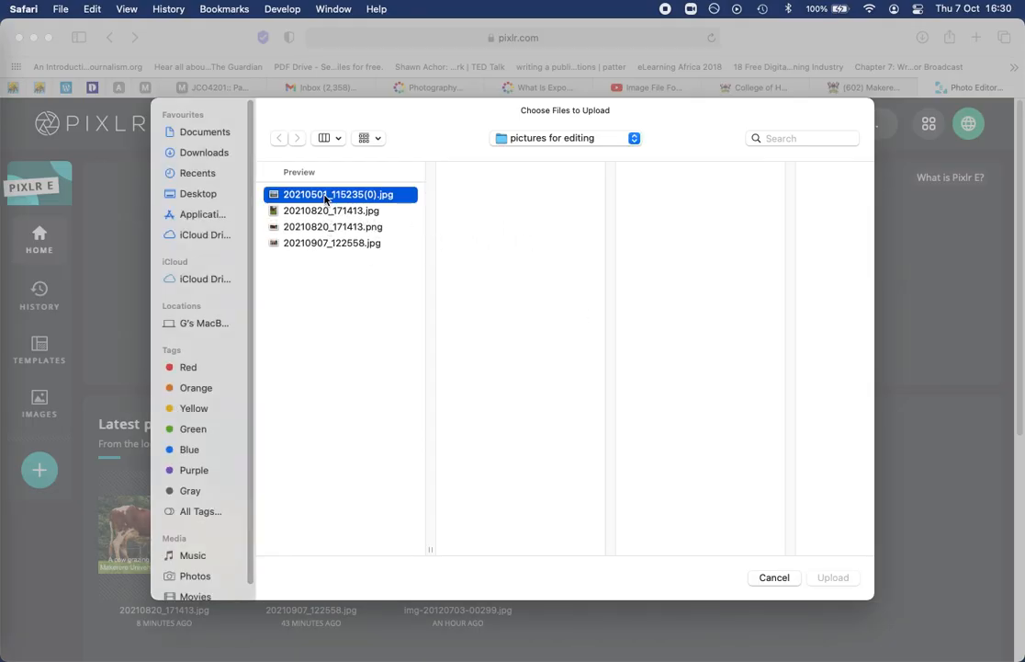
left_click(318, 211)
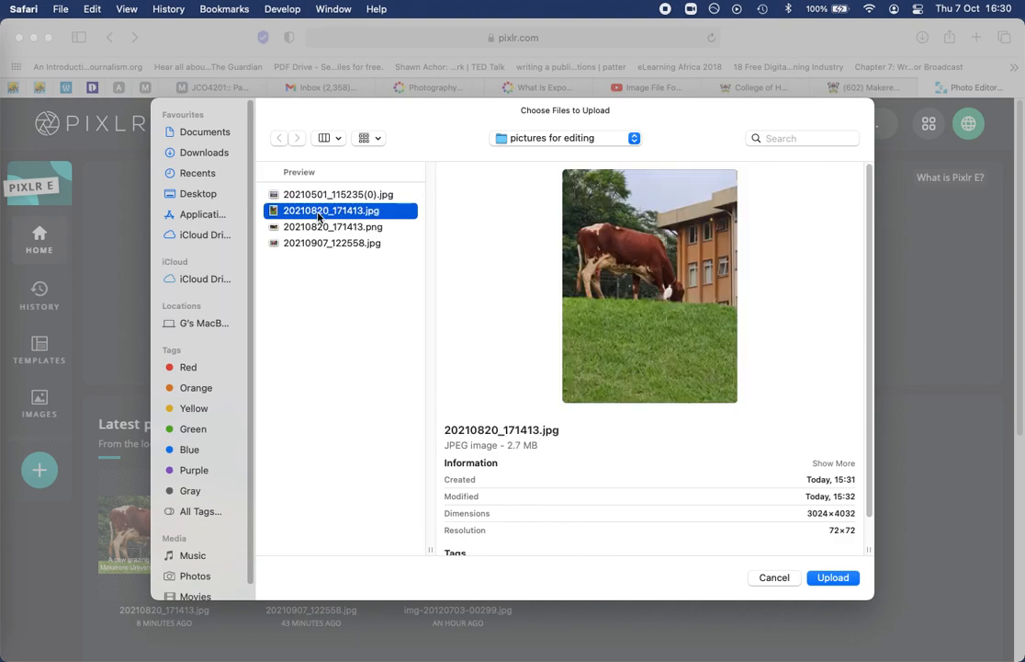
left_click(835, 577)
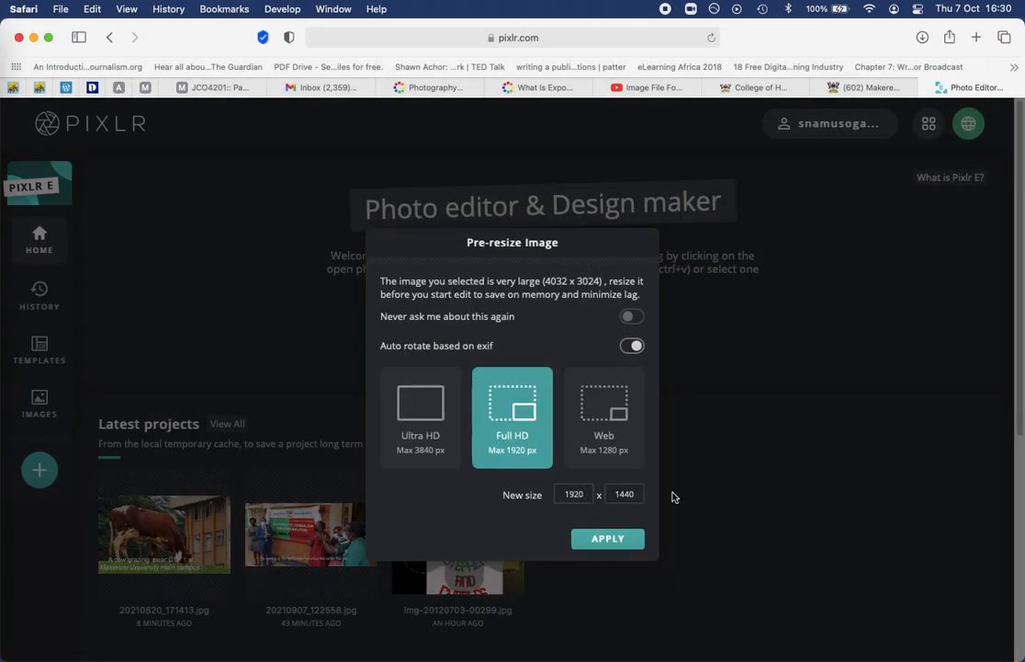
left_click(606, 540)
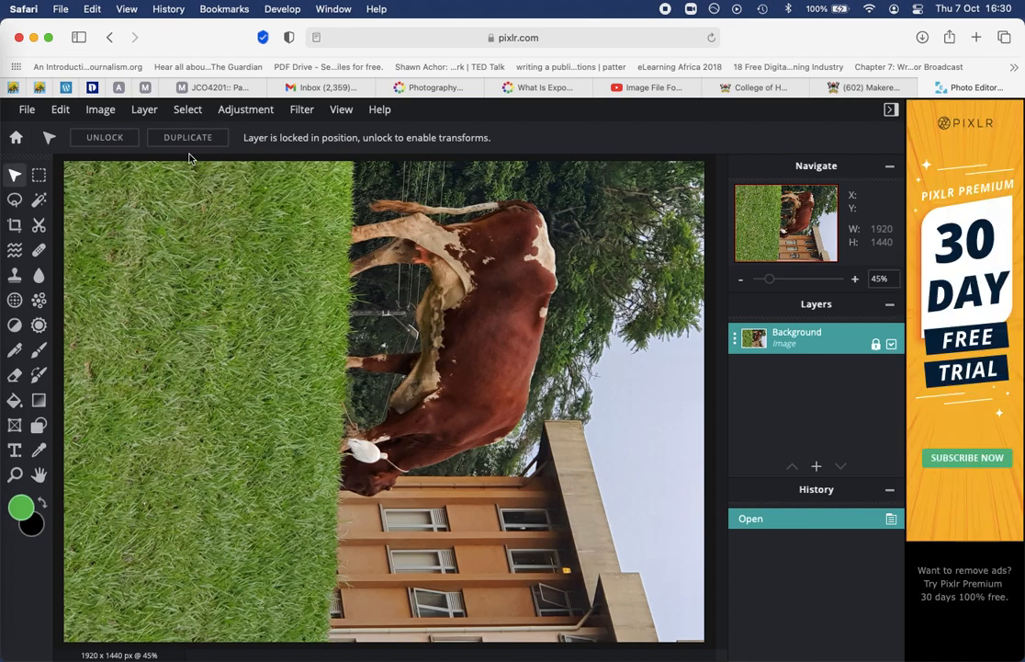
- Rotate the whole image counterclockwise so the cow stands upright
left_click(112, 114)
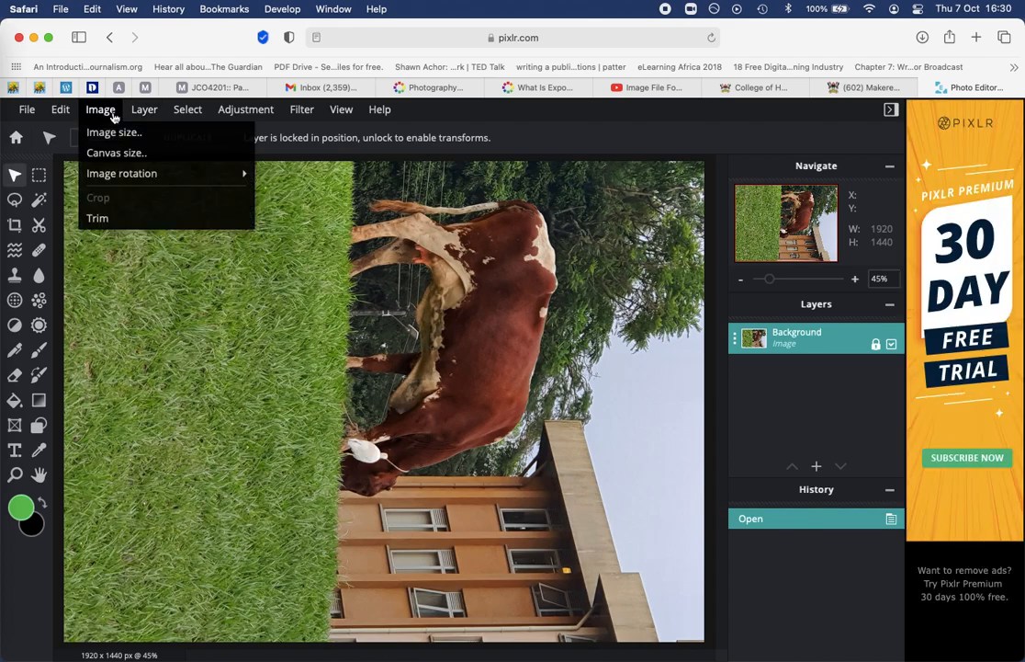
mouse_move(130, 175)
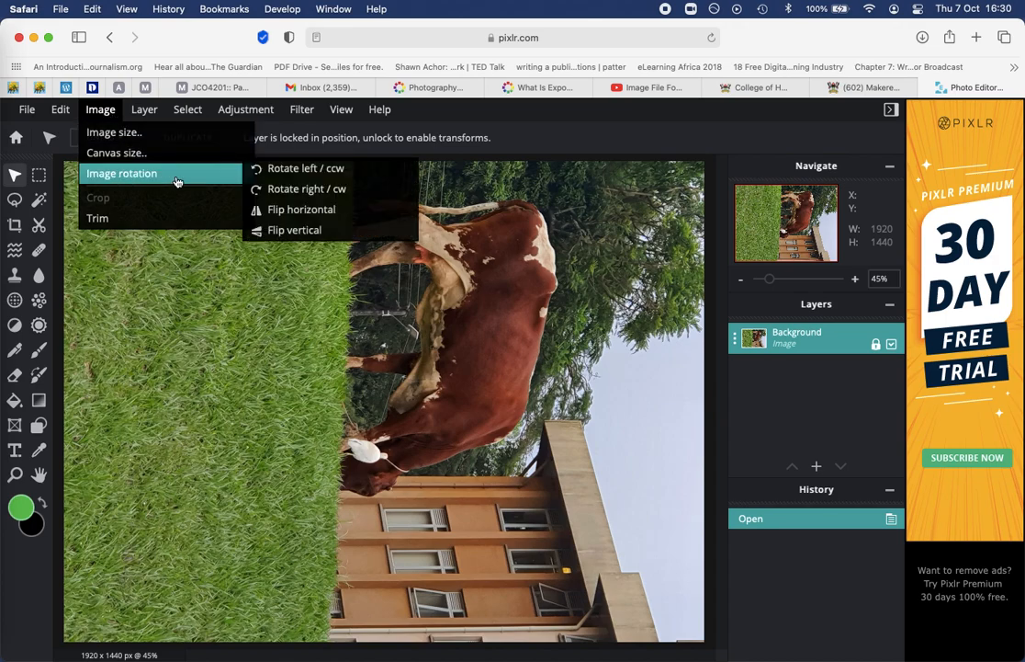
left_click(290, 168)
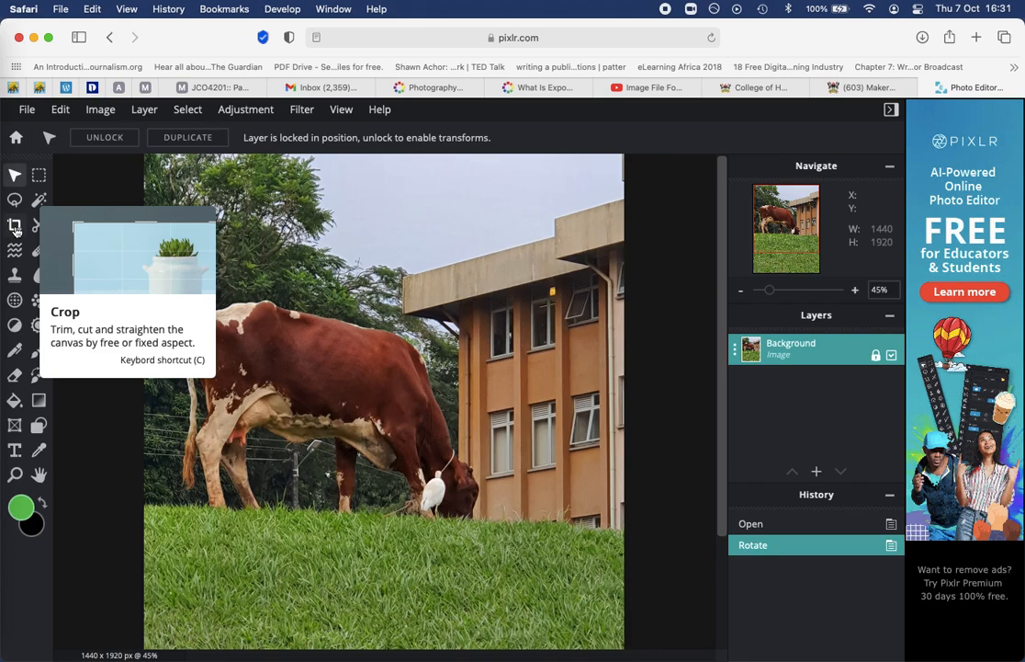
- Crop the photo freely to about 1396 x 820 px around the cow and building, trimming the sky, lower grass and right edge
left_click(15, 227)
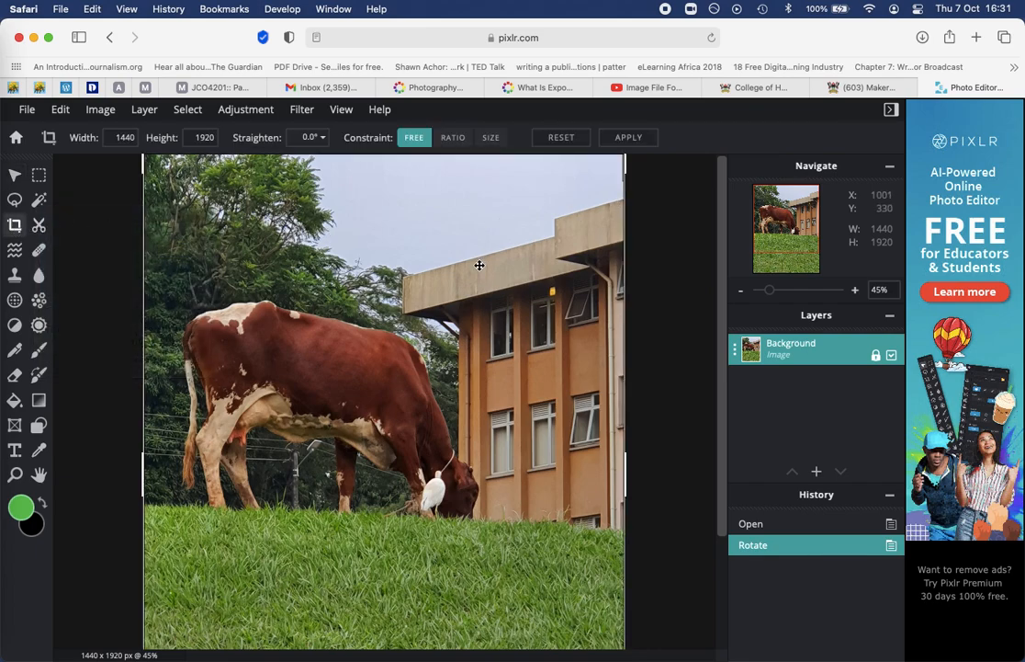
scroll(478, 266, "up", 4)
scroll(479, 266, "down", 4)
scroll(479, 266, "down", 3)
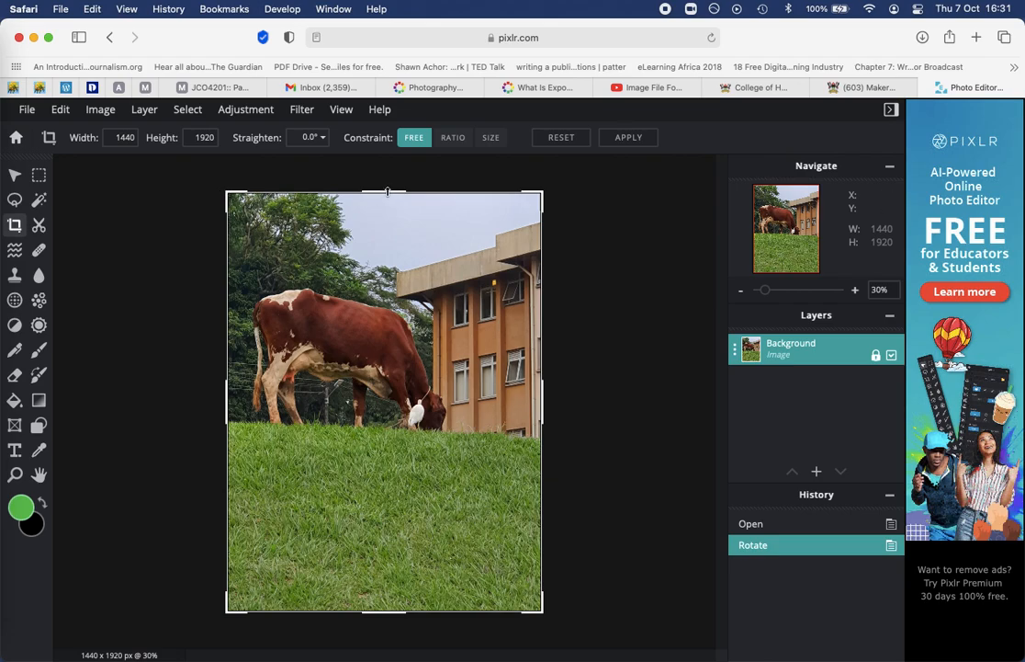
left_click_drag(386, 192, 386, 267)
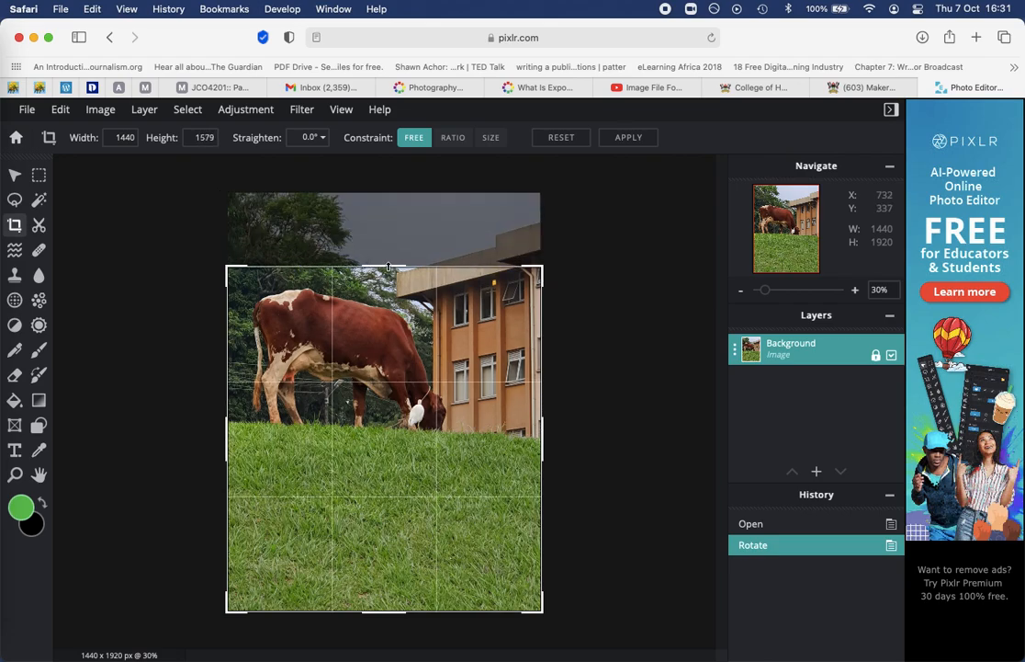
left_click_drag(401, 611, 401, 446)
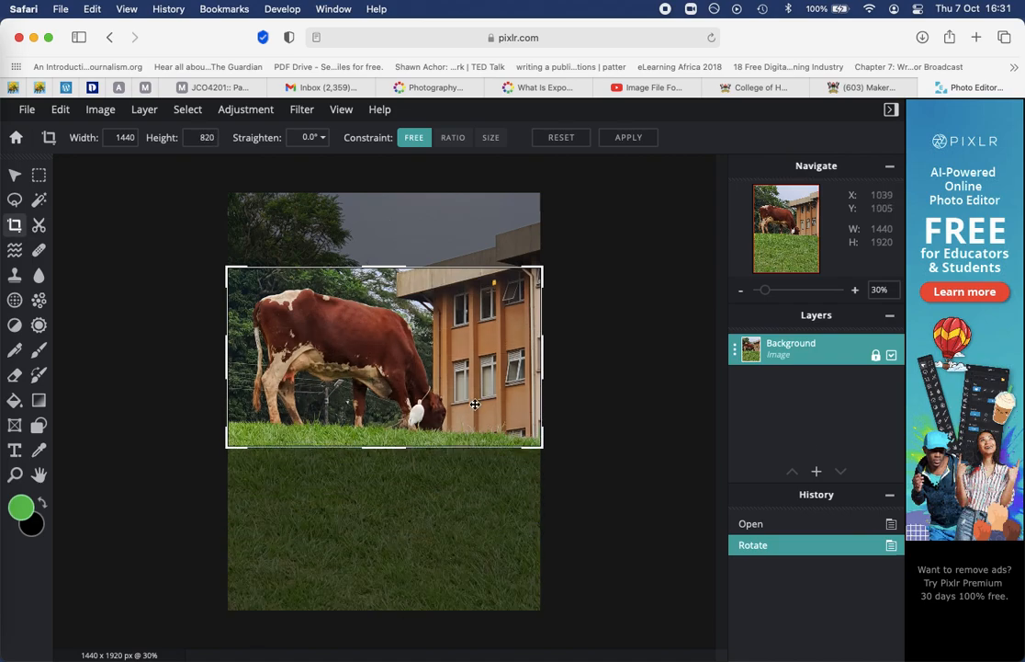
left_click_drag(543, 368, 532, 368)
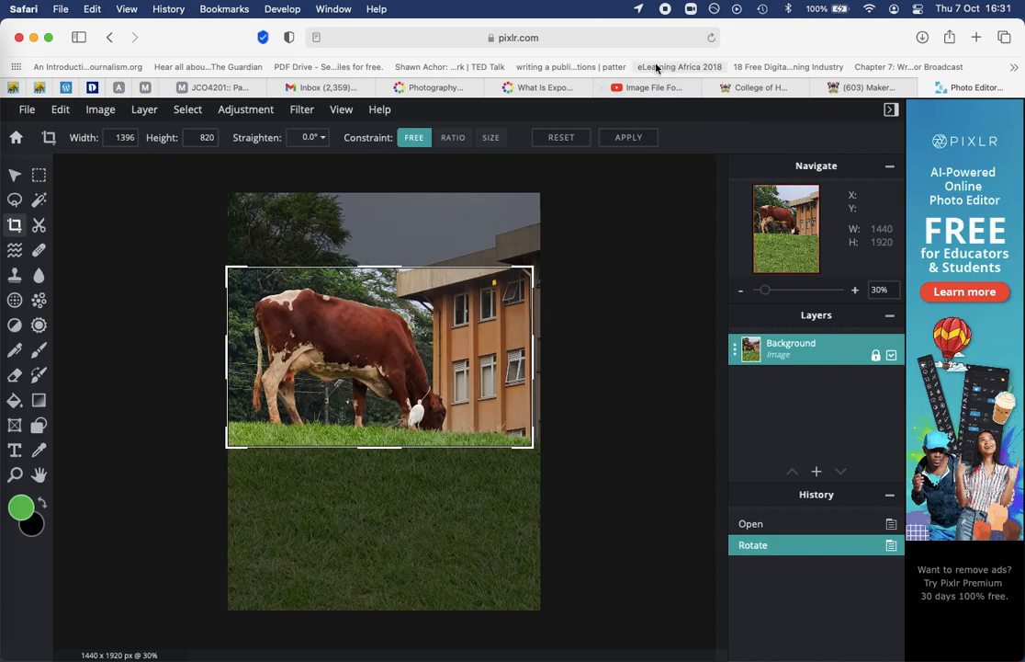
left_click(630, 137)
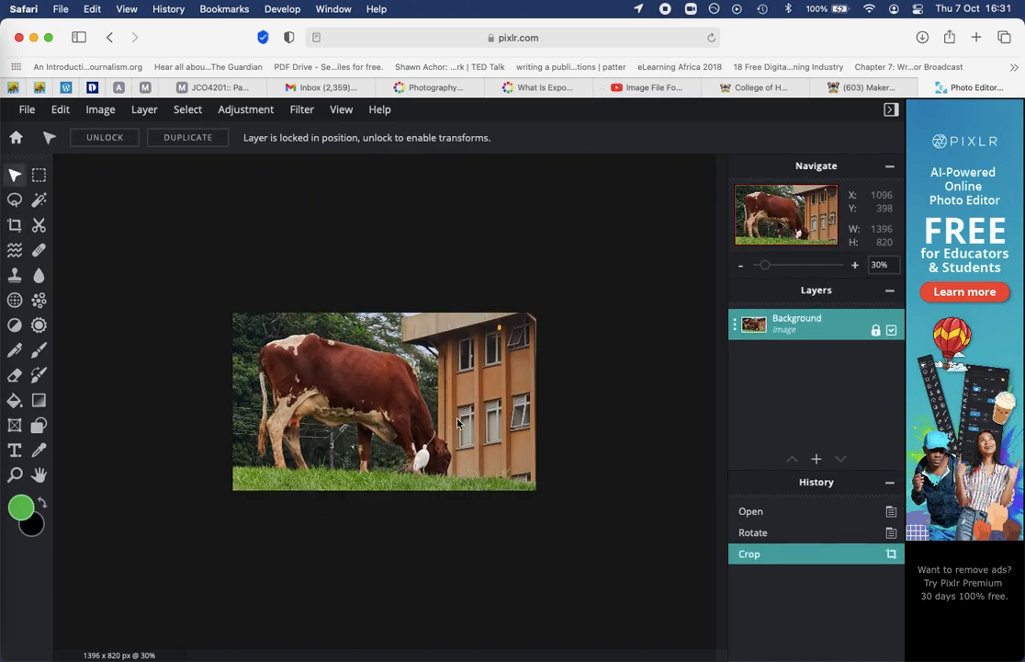
- Add a text layer to the cropped photo reading "A cow grazing near CTF1 at Makerere University main campus"
scroll(532, 395, "up", 5)
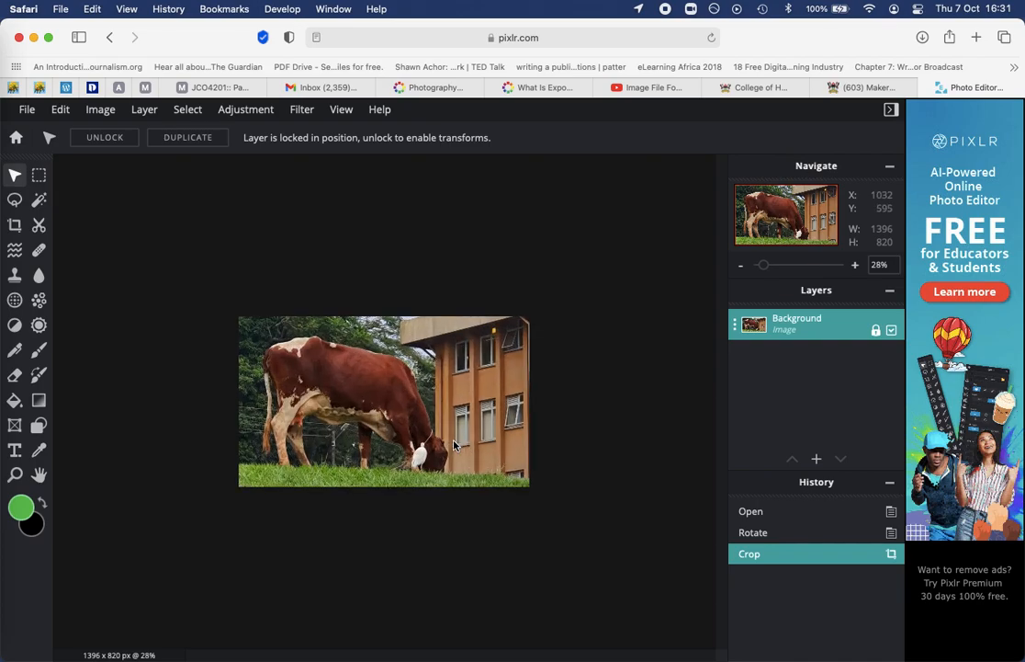
scroll(453, 445, "up", 1)
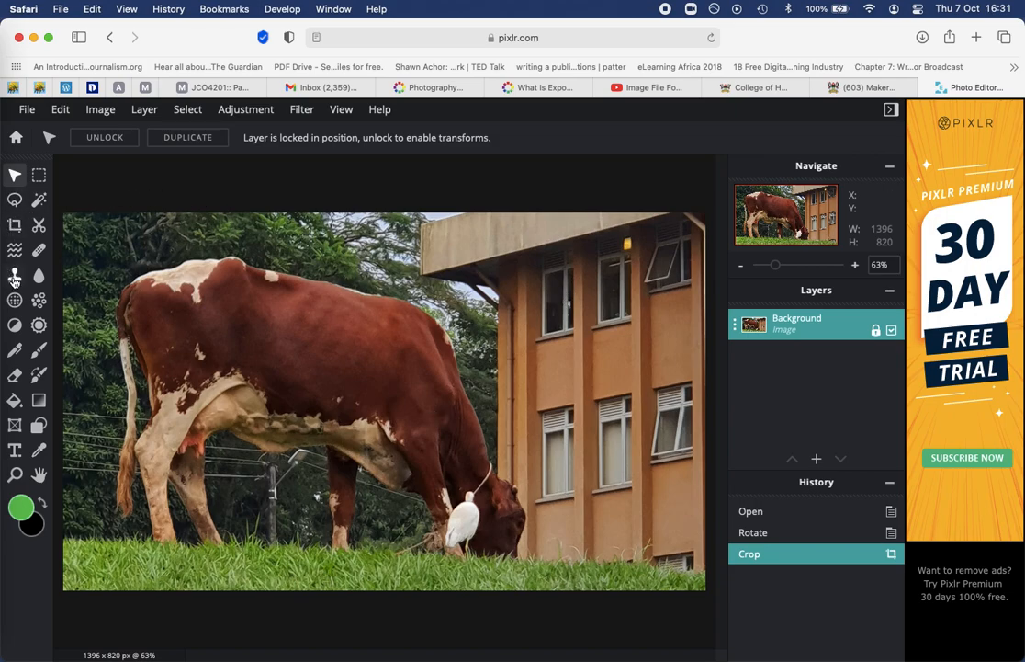
left_click(14, 450)
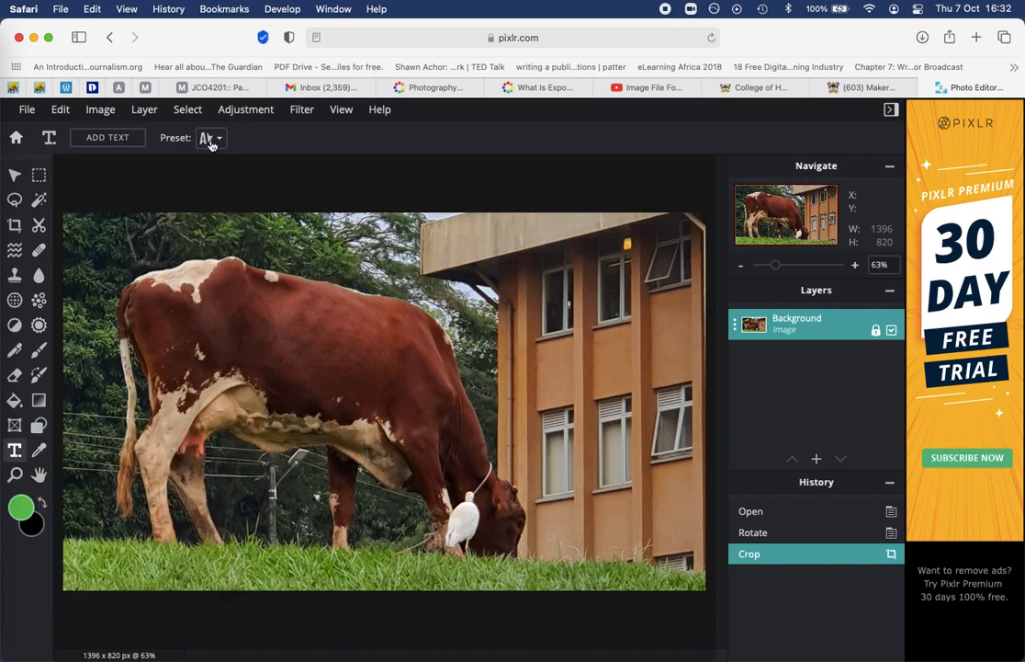
left_click(102, 139)
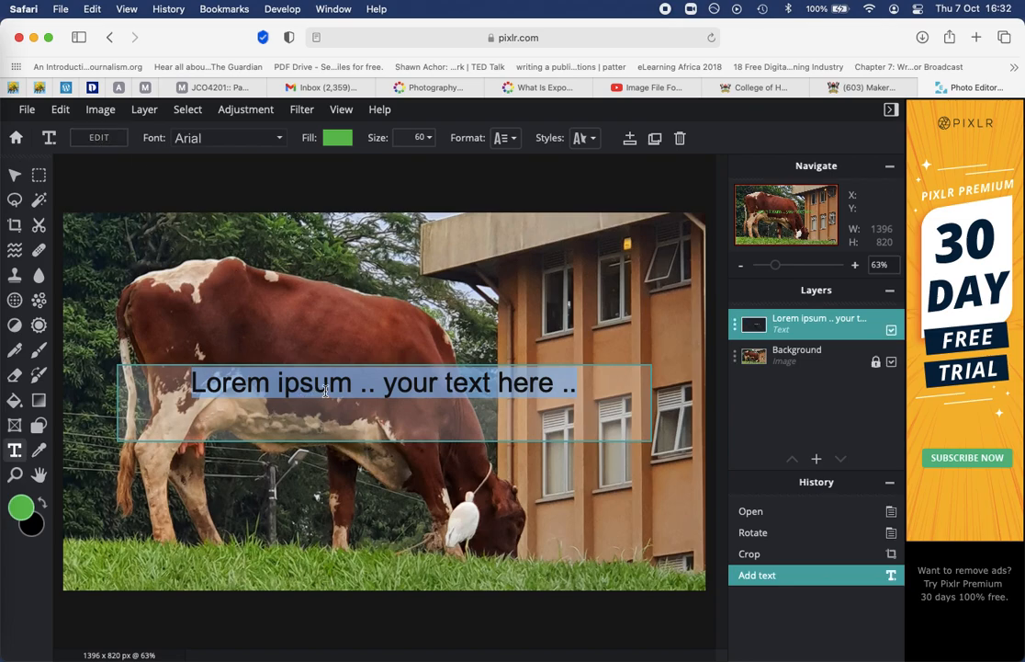
type("A c")
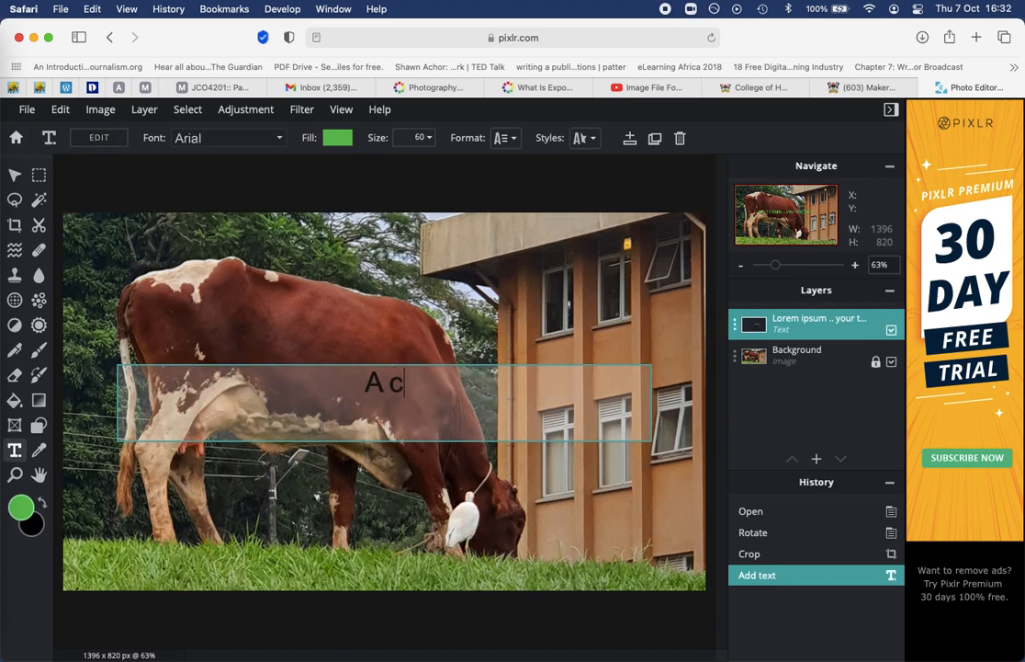
type("ow grac")
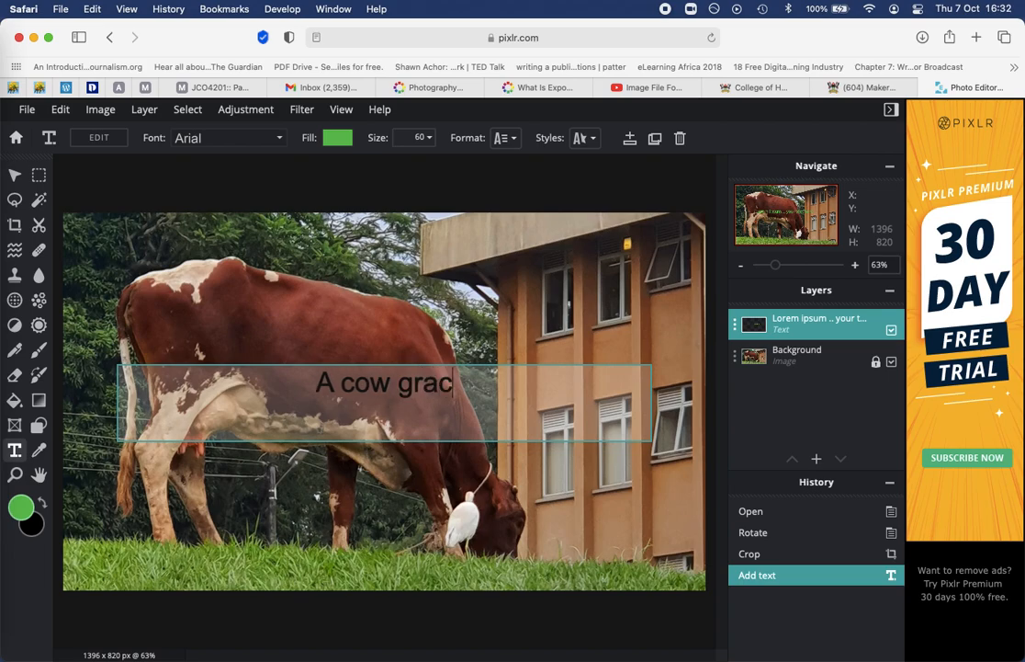
key("BackSpace")
type("zing ")
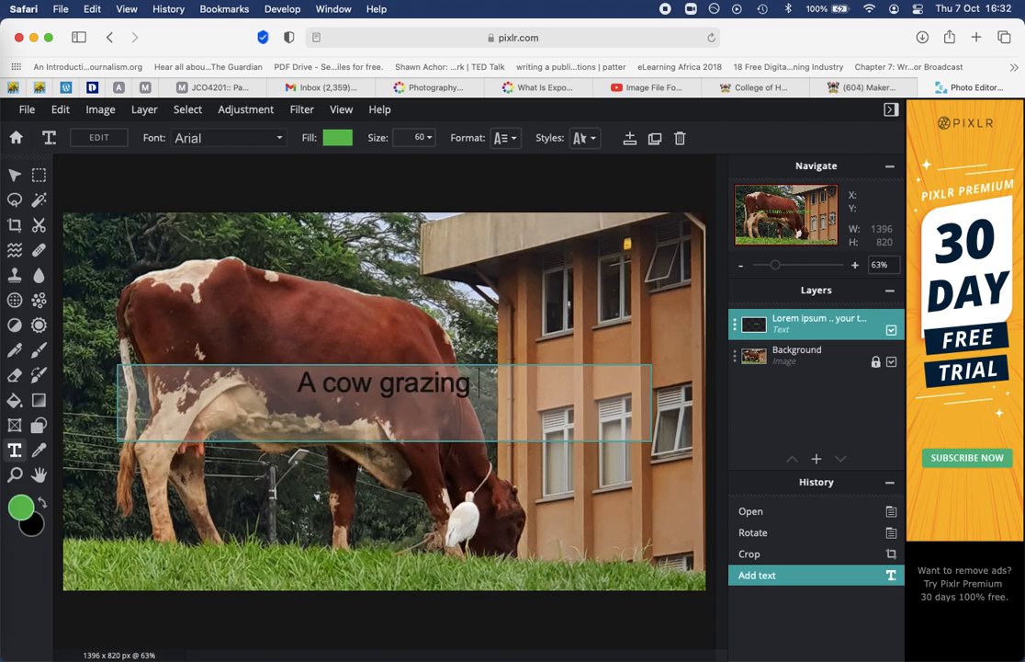
type("near CT")
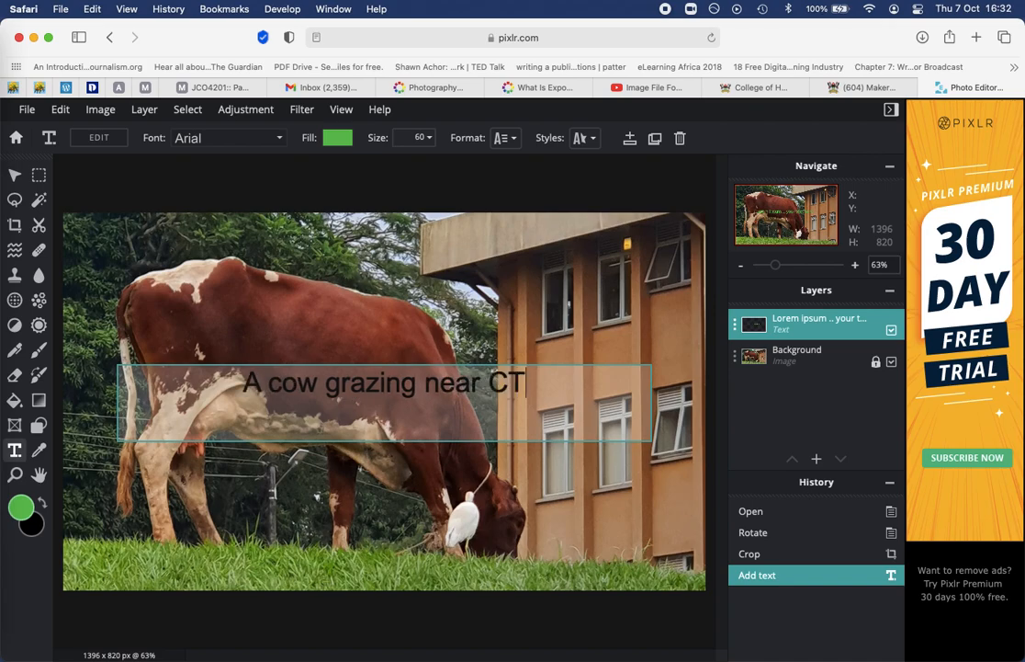
type("F1 at ")
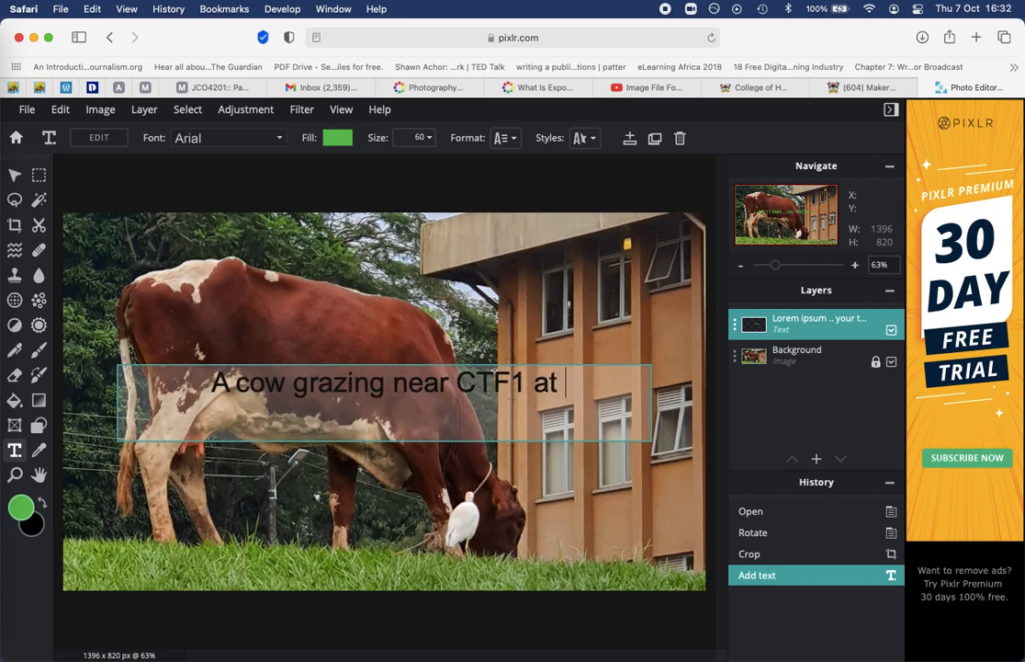
type("Makerere ")
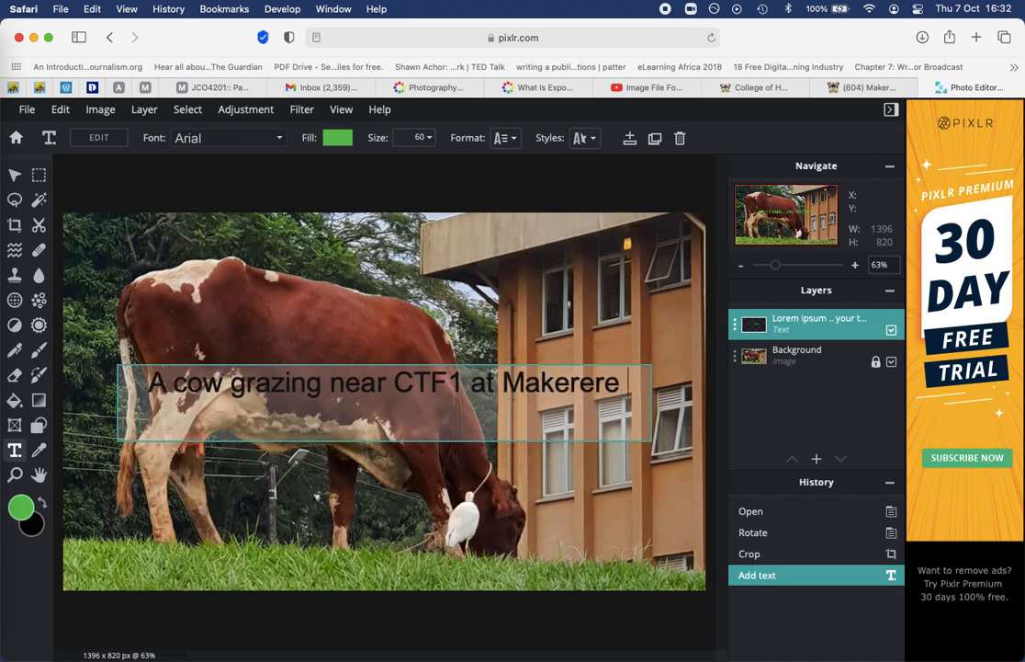
type("Univhersi")
key("BackSpace")
key("BackSpace")
key("BackSpace")
key("BackSpace")
key("BackSpace")
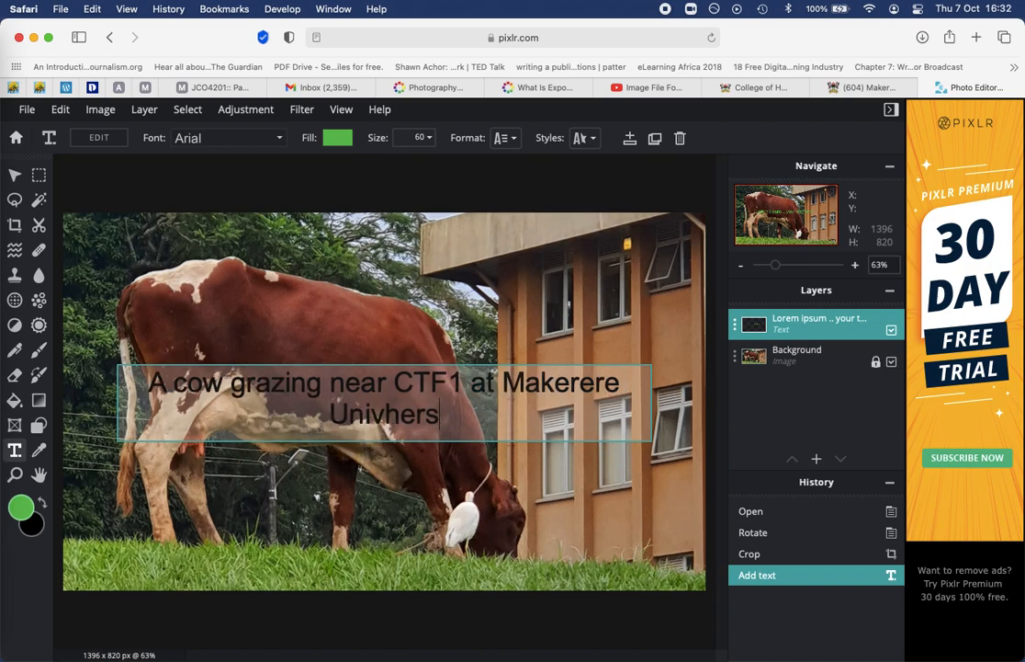
type("ersity ")
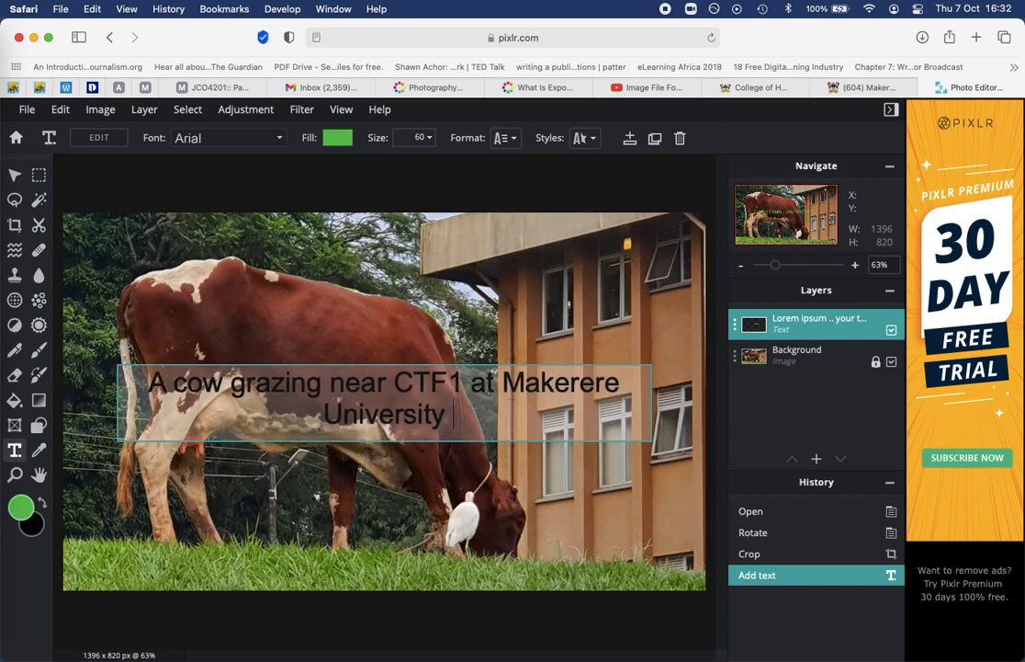
type("main campus")
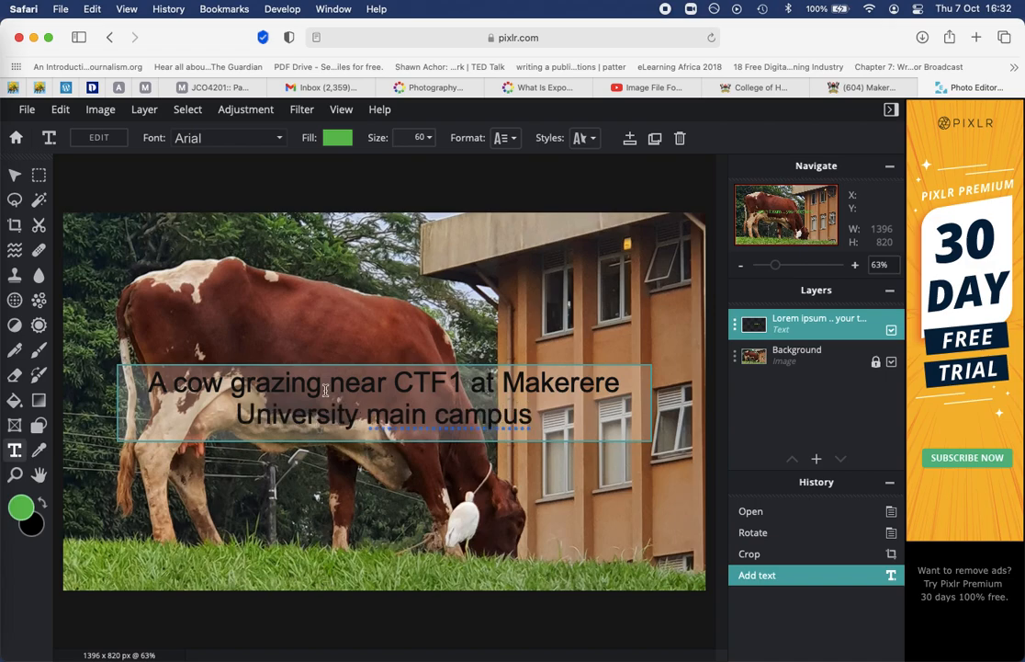
left_click(262, 332)
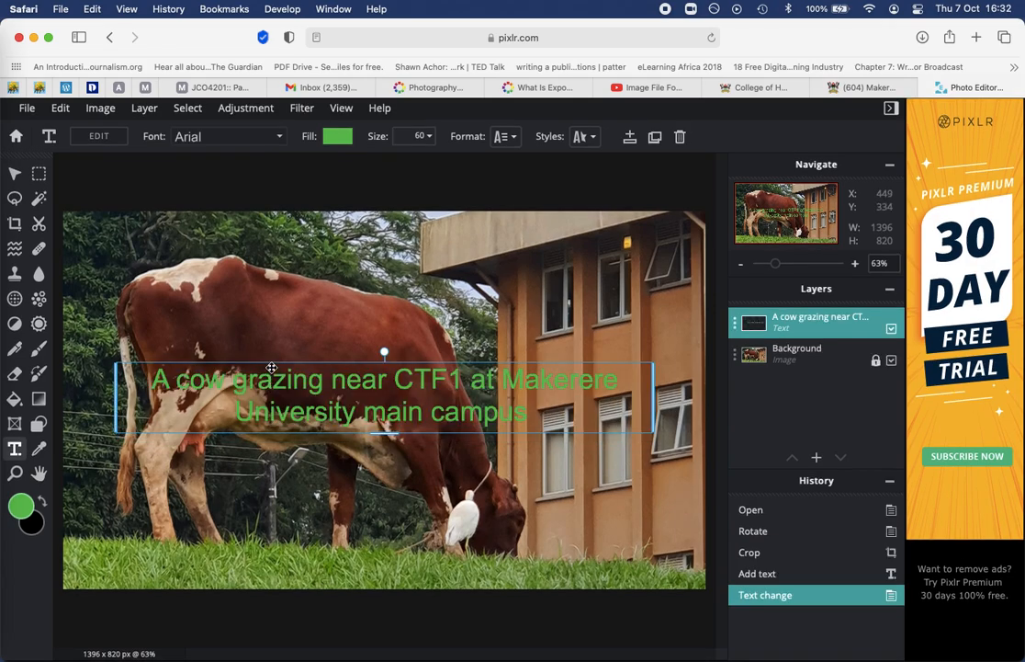
- Try the Georgia and Aberus fonts on the caption, and settle on Trebuchet MS
double_click(259, 374)
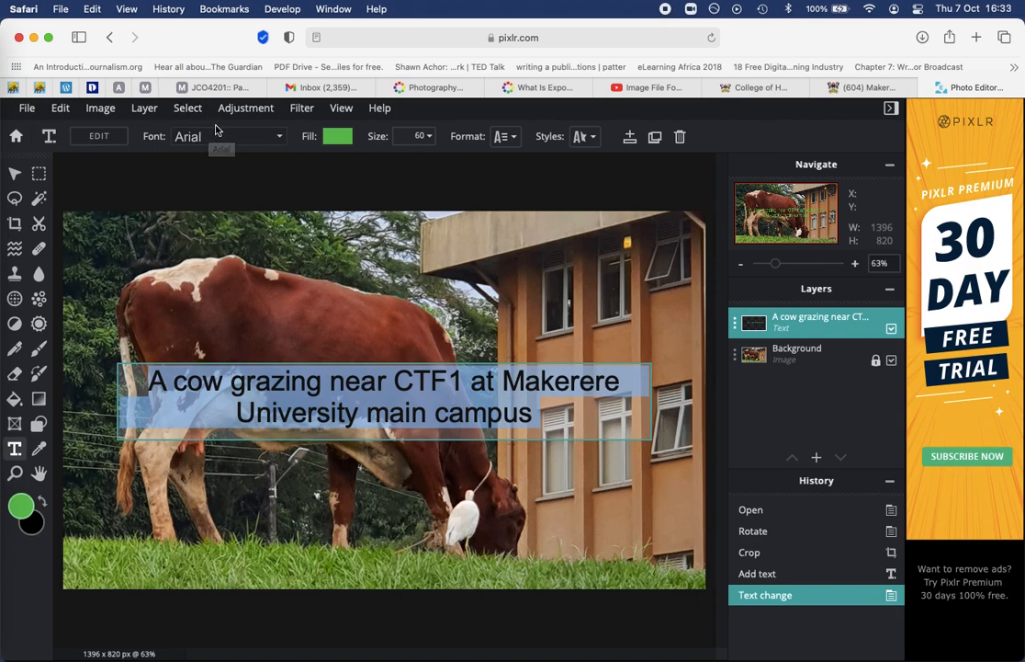
left_click(277, 139)
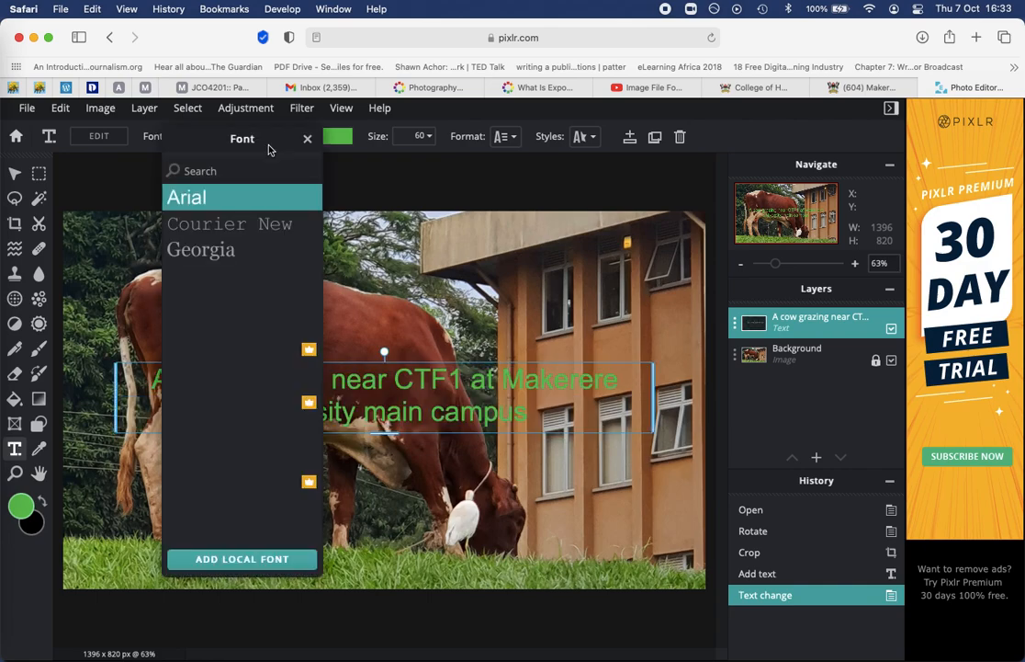
left_click(206, 250)
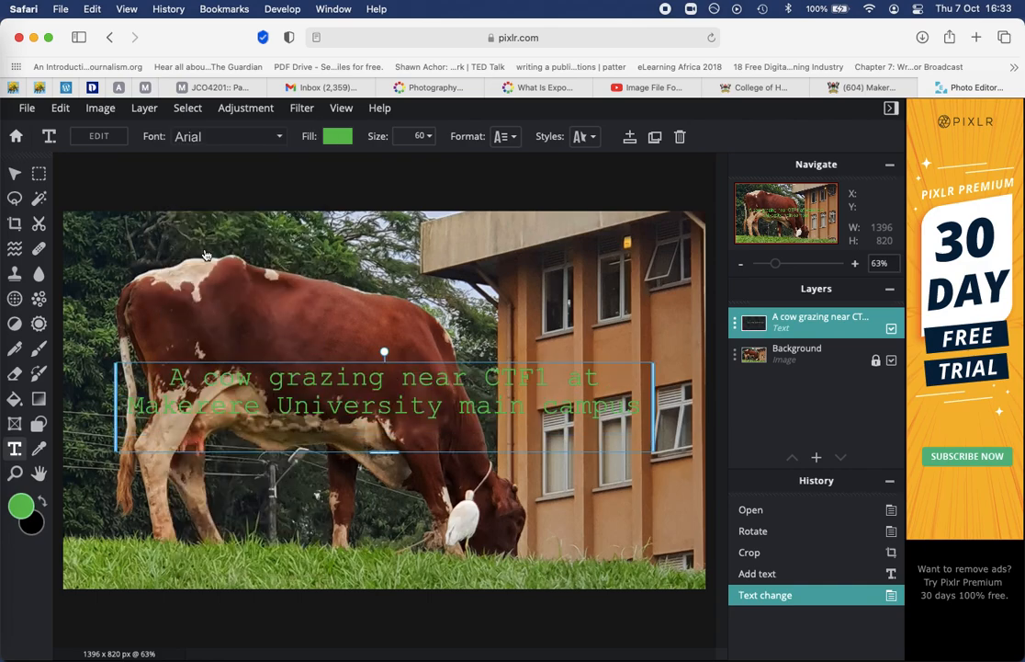
left_click(277, 139)
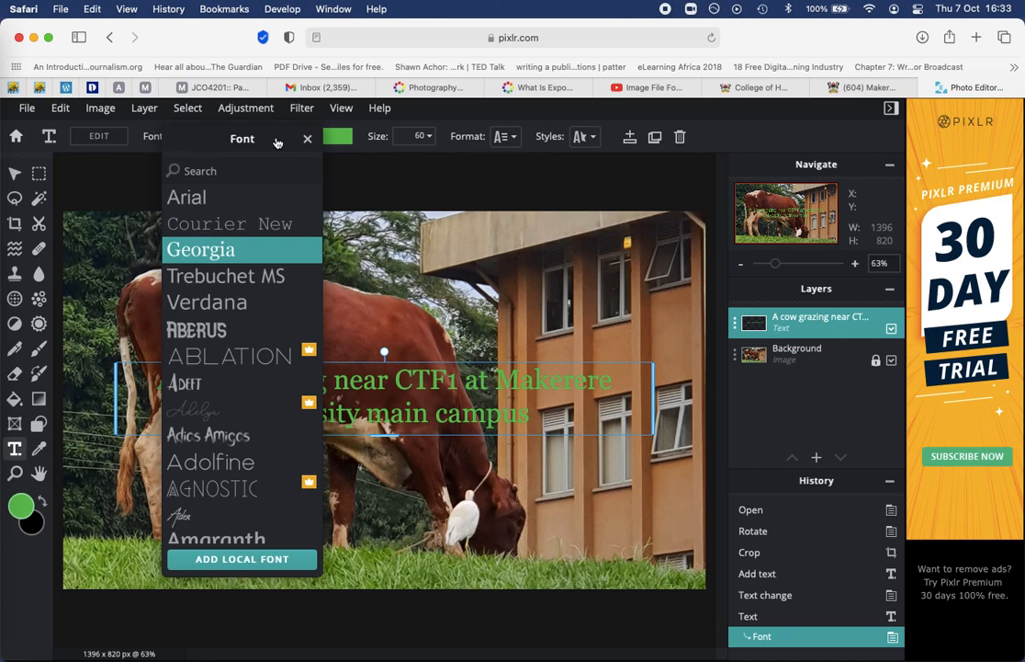
left_click(196, 329)
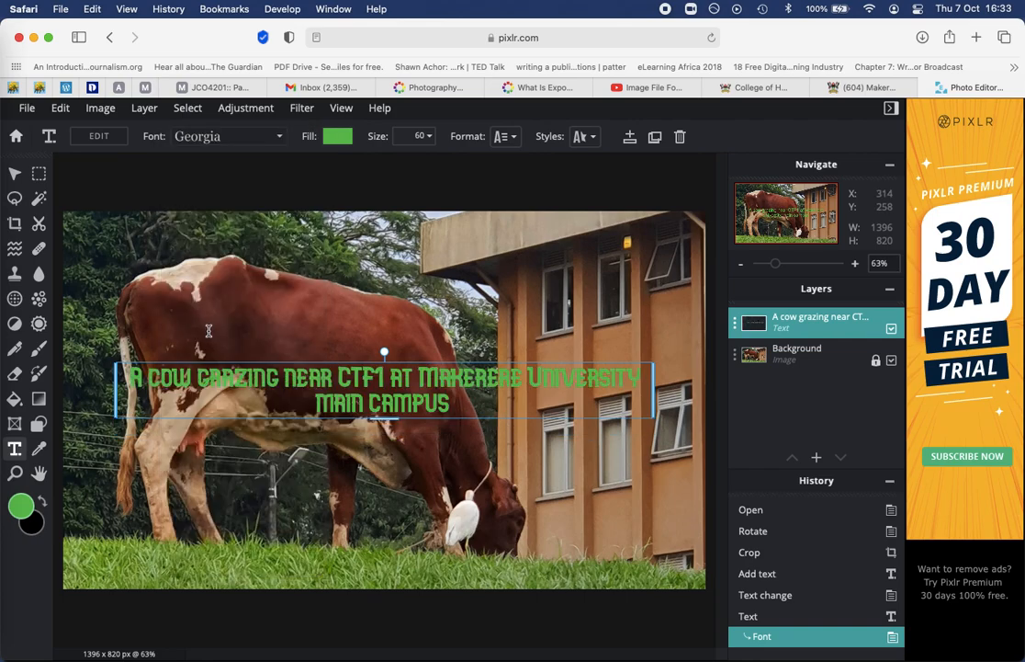
left_click(243, 136)
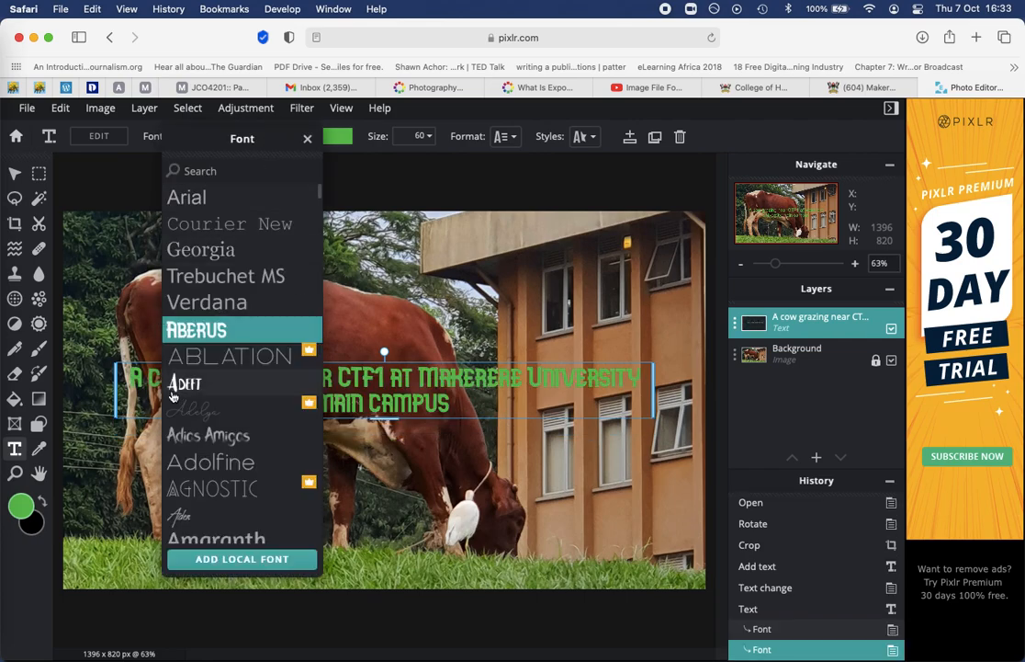
left_click(220, 278)
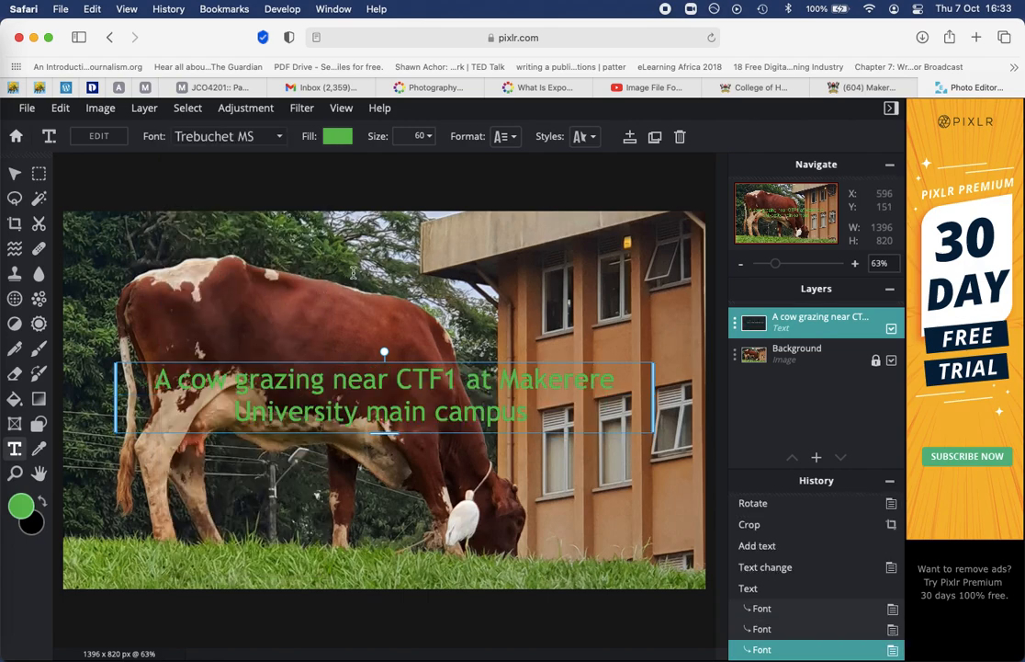
- Try solid fill colours on the caption: reds #B53E3E and #B01515, yellow #CBBC57 and crimson #D91247
double_click(261, 421)
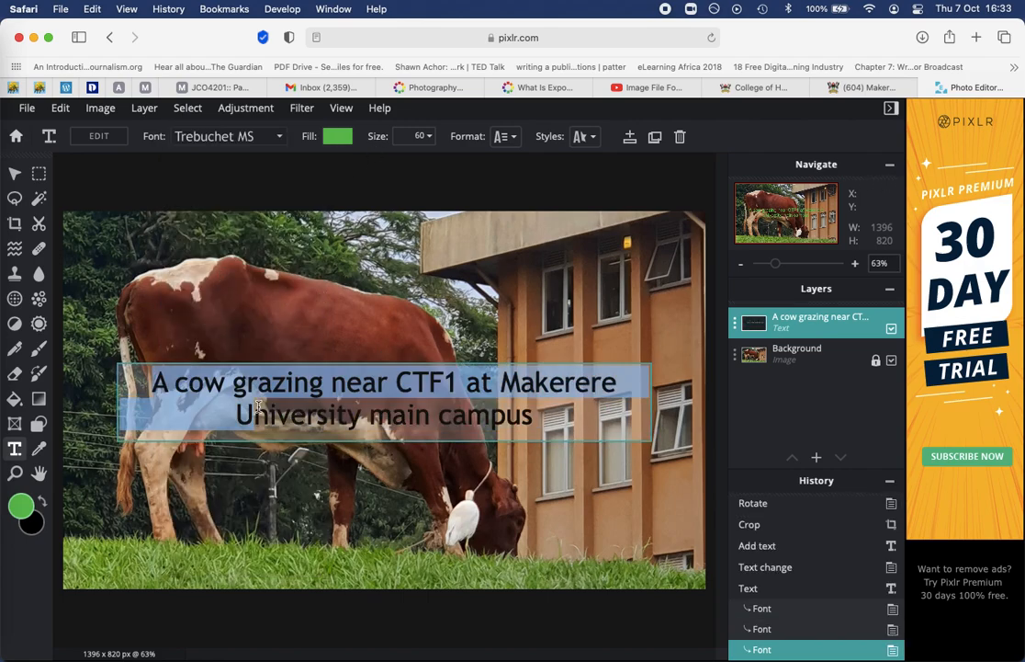
left_click(339, 138)
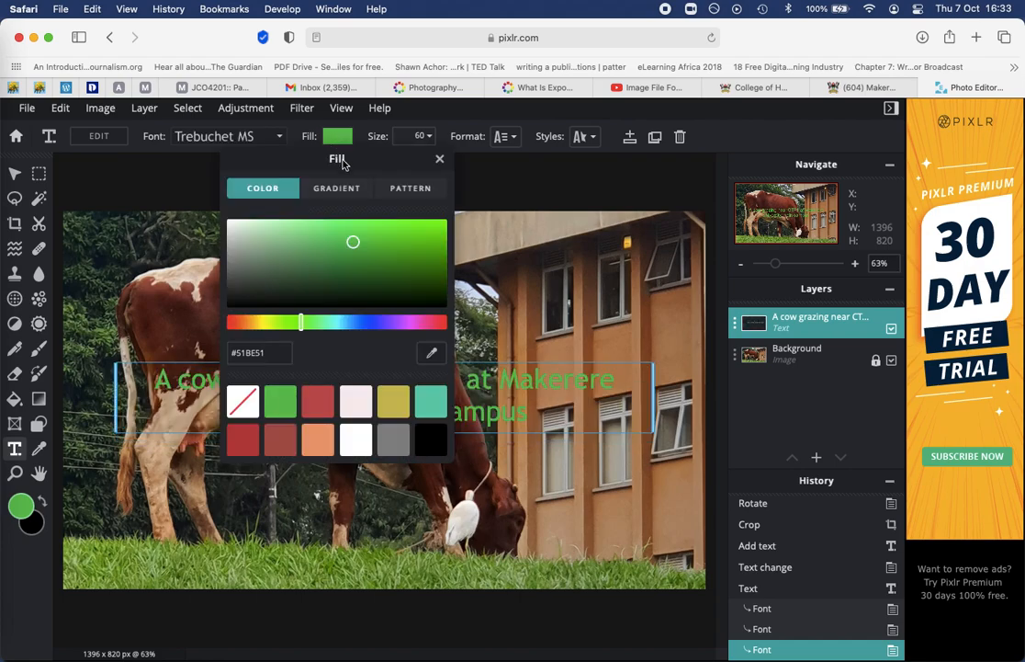
left_click(237, 442)
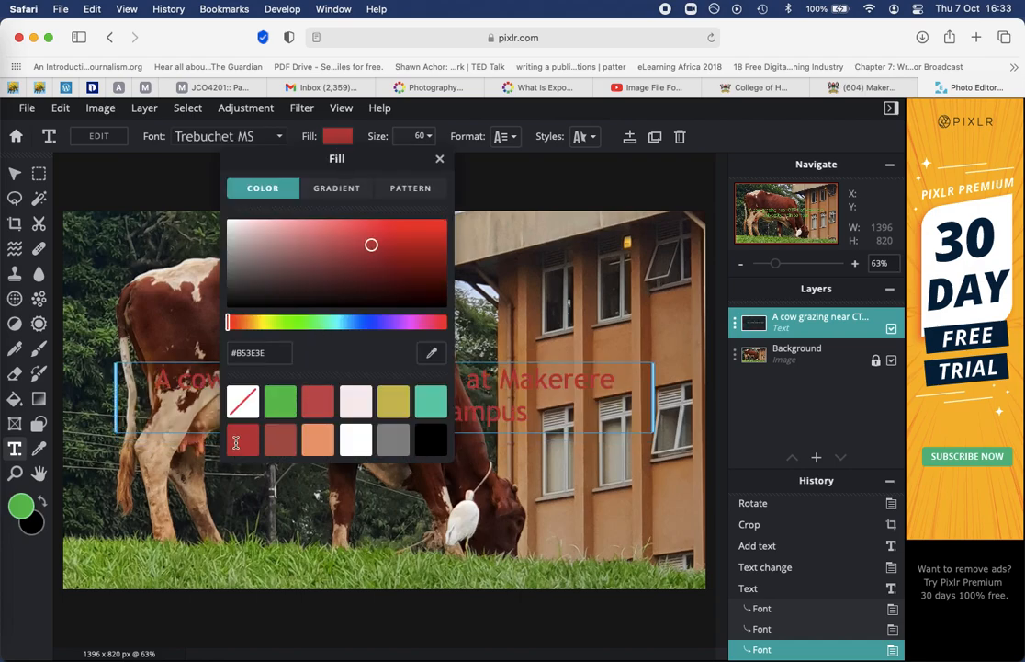
left_click(422, 249)
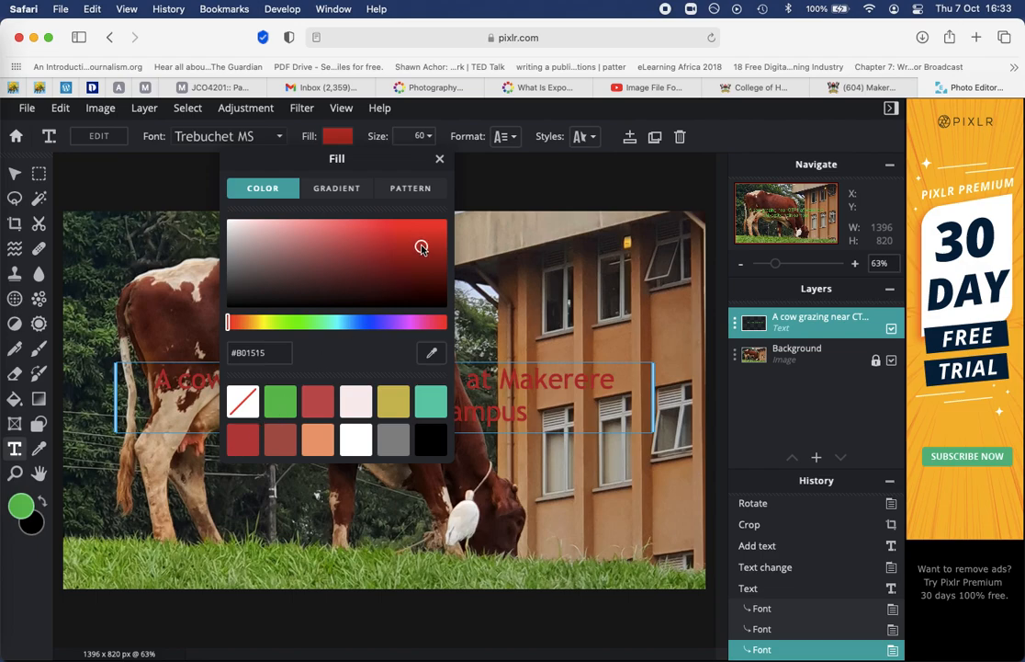
left_click(399, 402)
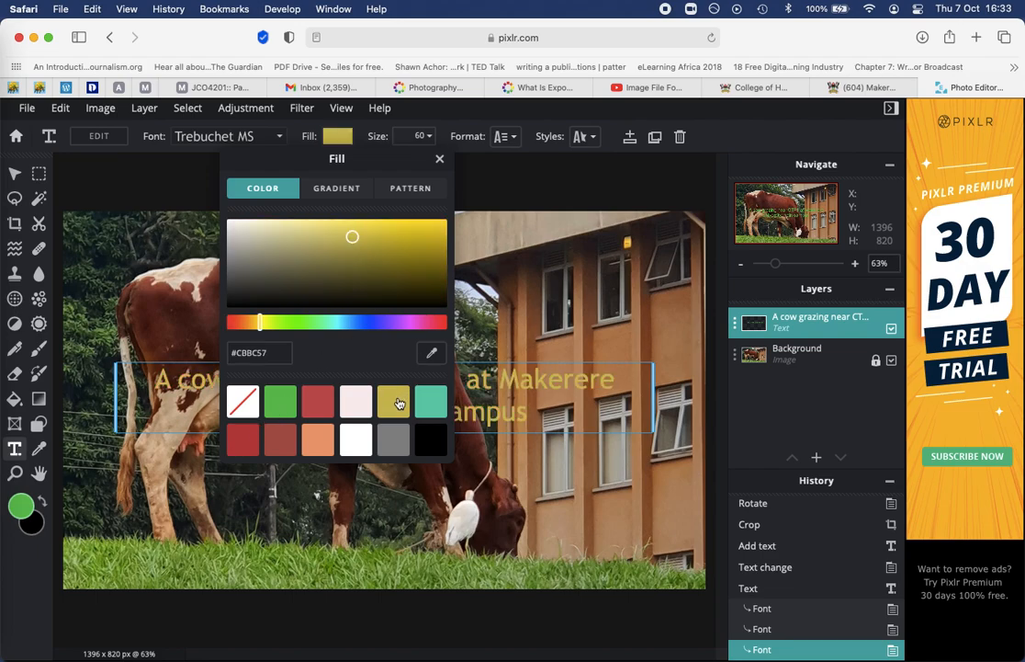
left_click(428, 235)
left_click(438, 321)
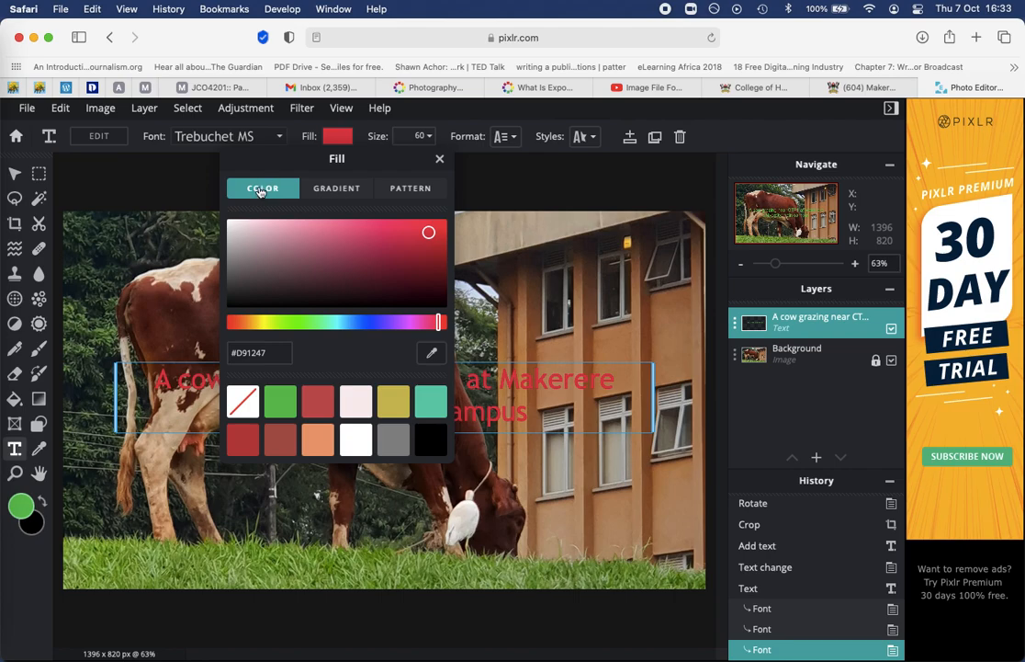
- Try the multicoloured linear gradient running from blue through red to green as the caption's fill, and check the pattern fills
left_click(332, 190)
left_click(308, 419)
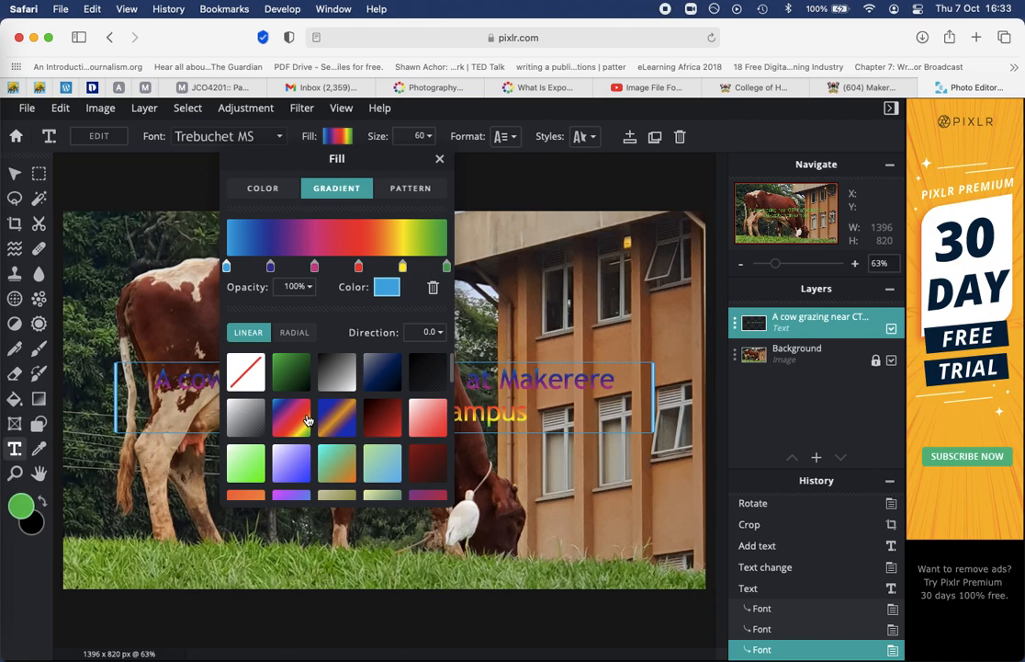
left_click(401, 189)
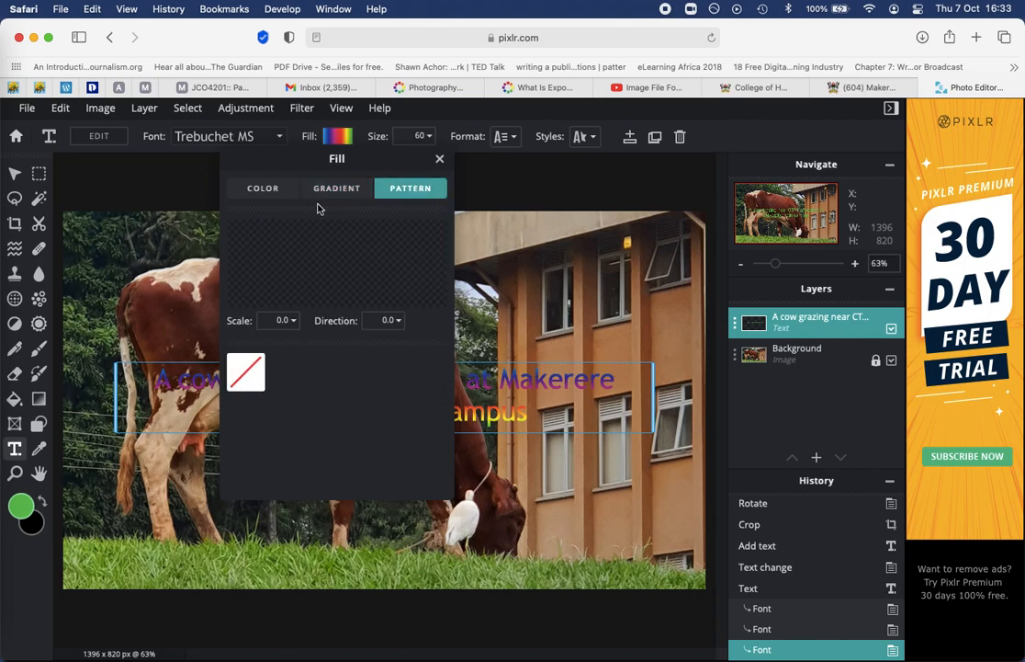
left_click(334, 190)
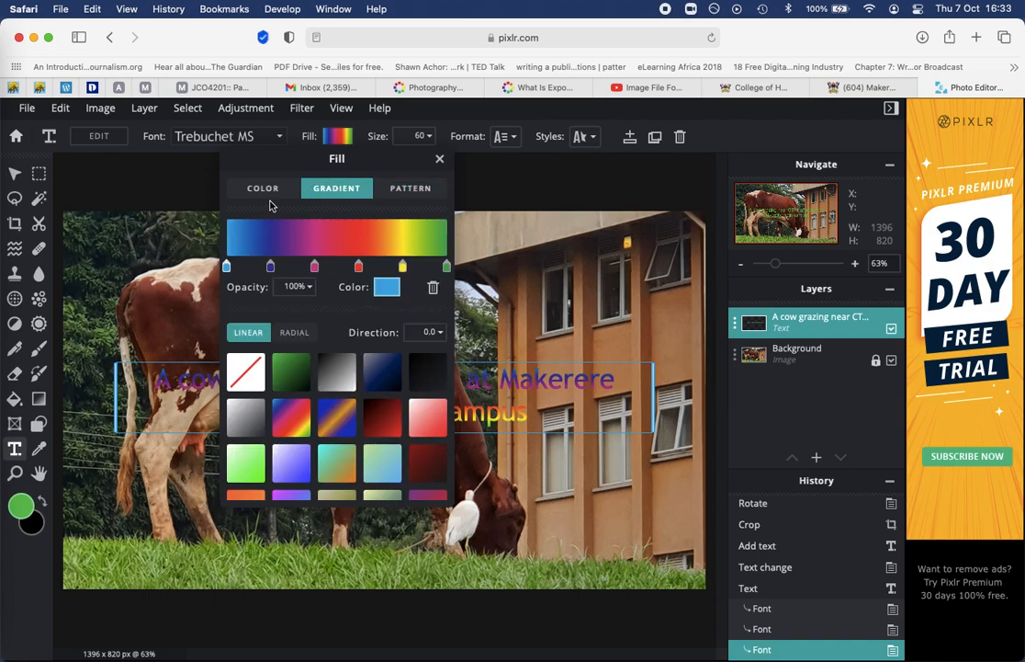
- Set the caption's fill to the solid bright red #E31414 and close the fill settings
left_click(236, 178)
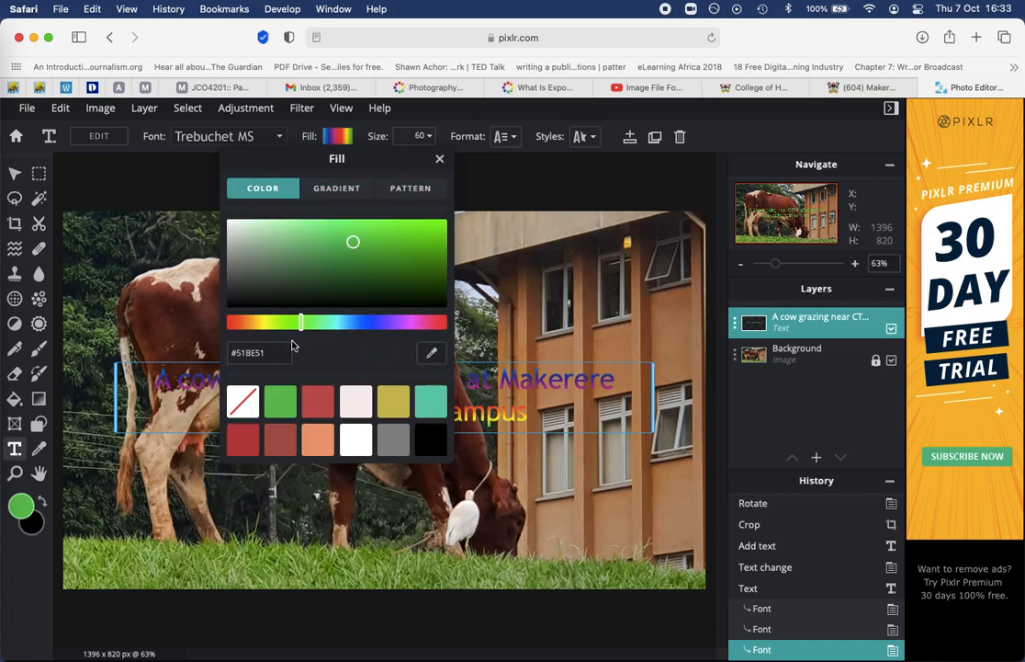
left_click(443, 323)
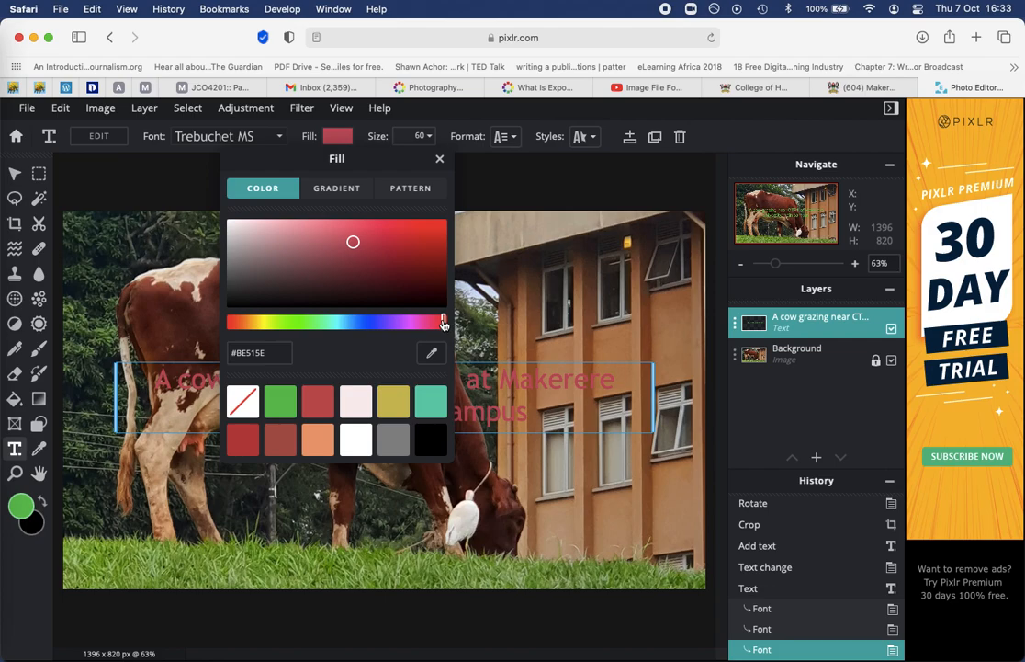
left_click(229, 325)
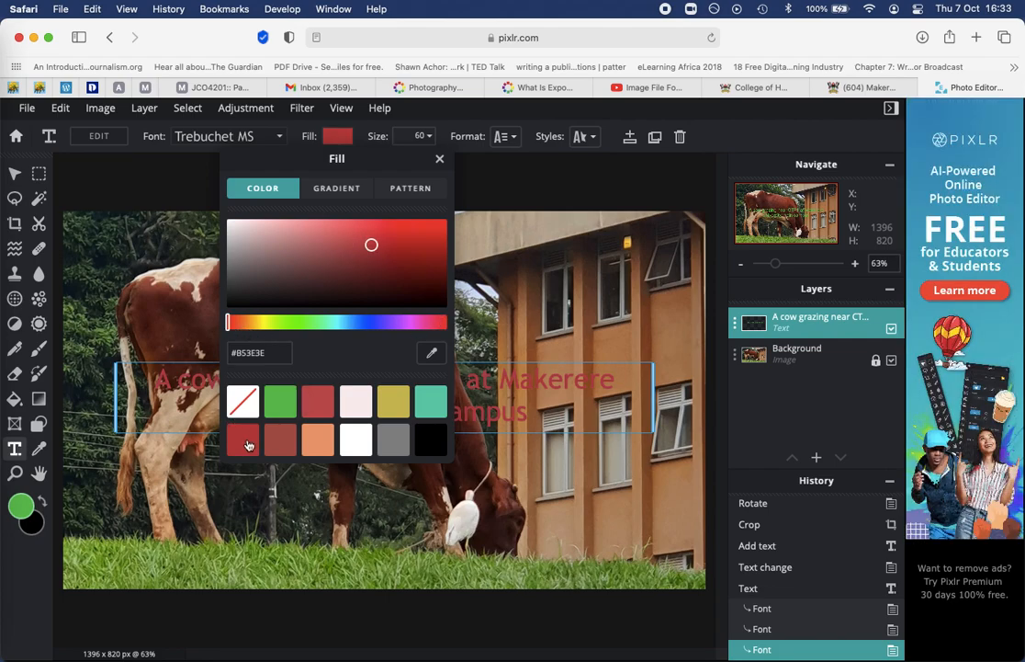
left_click(429, 230)
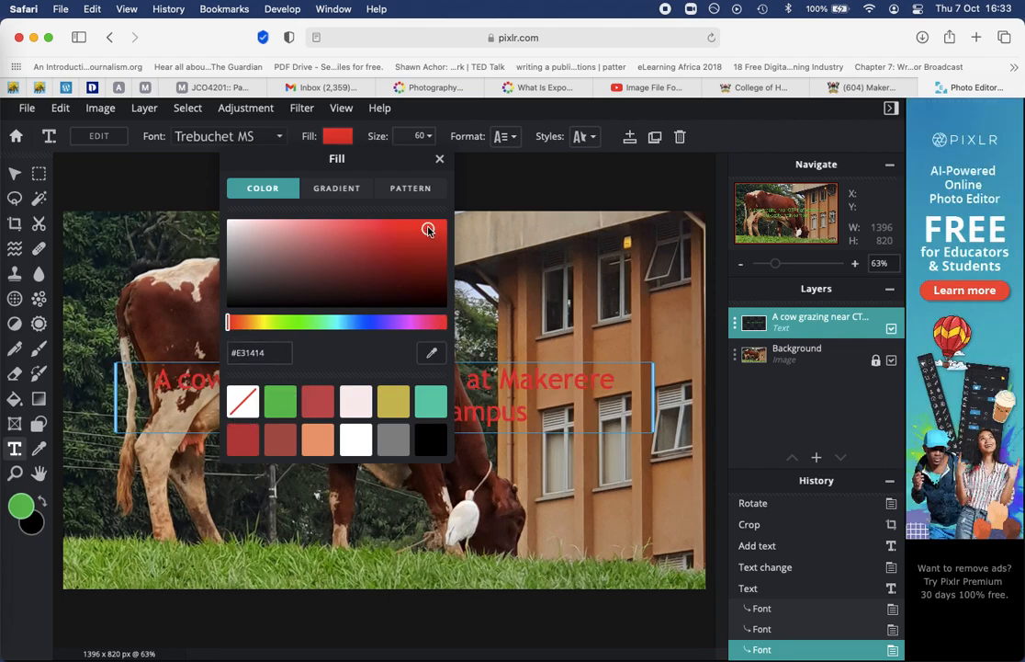
left_click(439, 159)
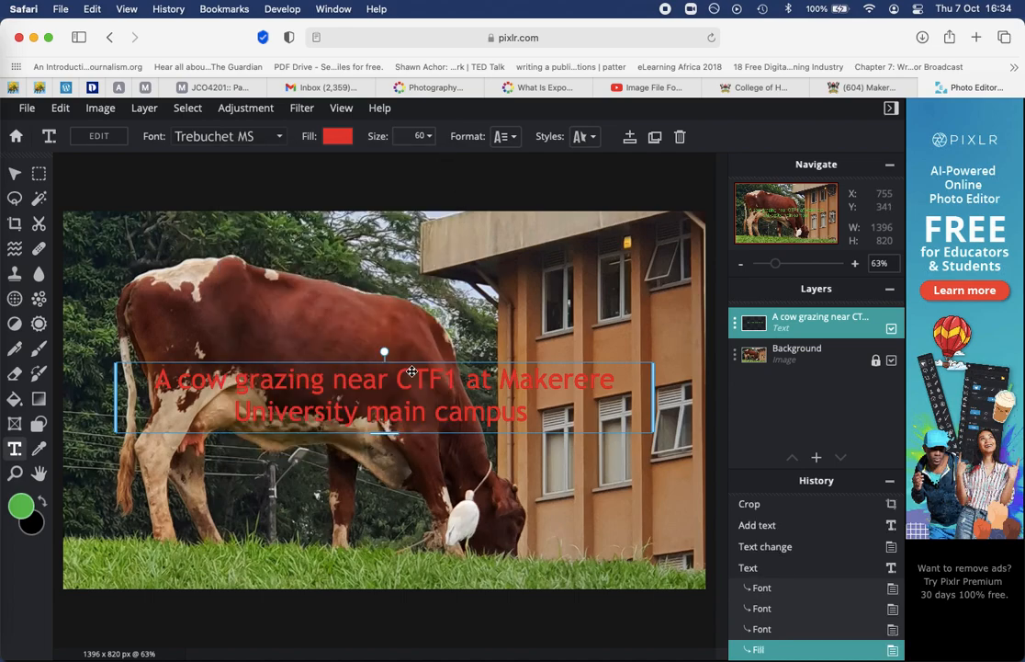
- Move the caption down over the grass near the photo's lower edge and widen its text box to span the photo
left_click_drag(408, 367, 426, 491)
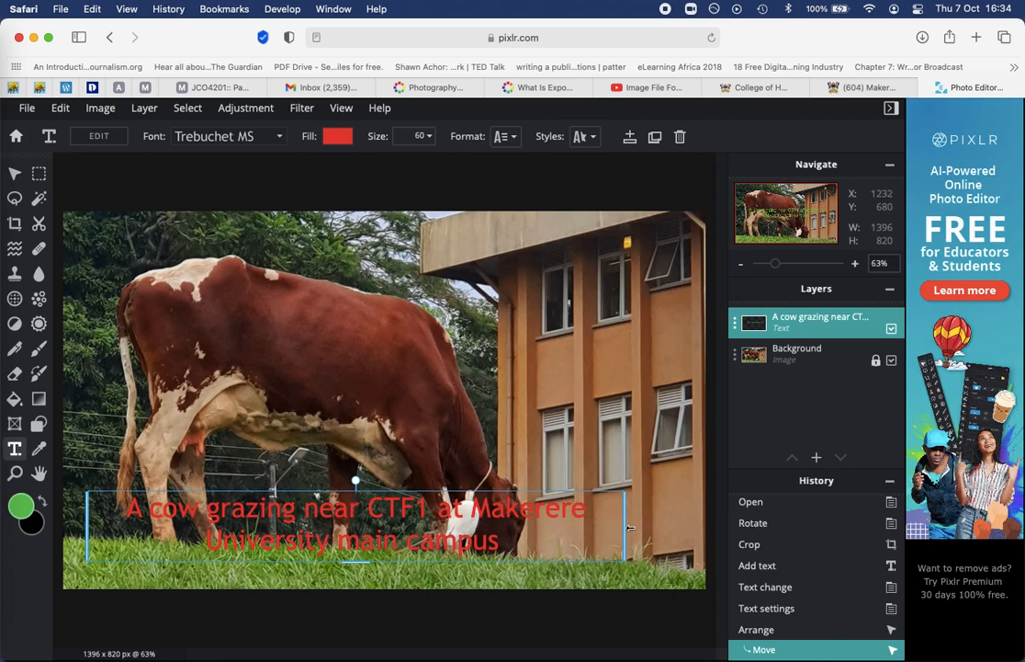
left_click_drag(624, 530, 715, 529)
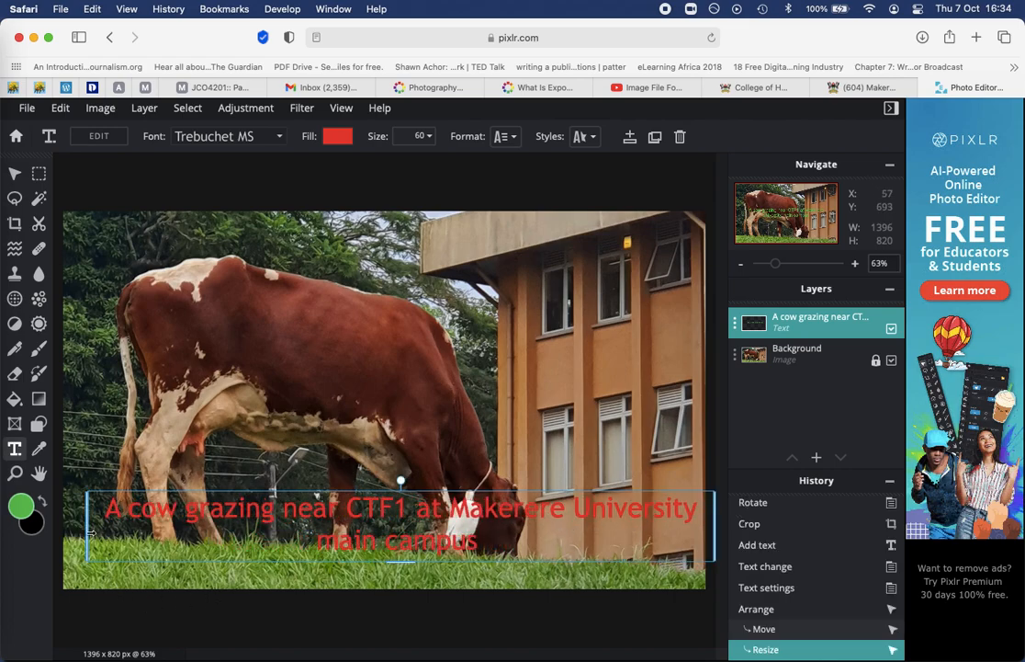
left_click_drag(85, 529, 61, 529)
left_click_drag(390, 485, 416, 329)
left_click(387, 494)
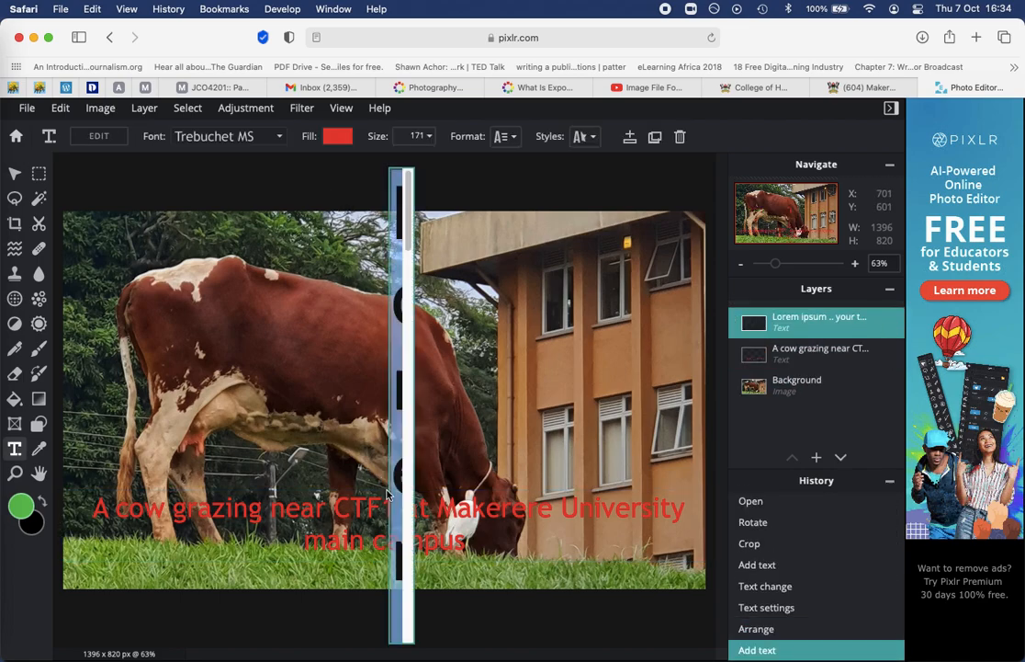
key("super+t")
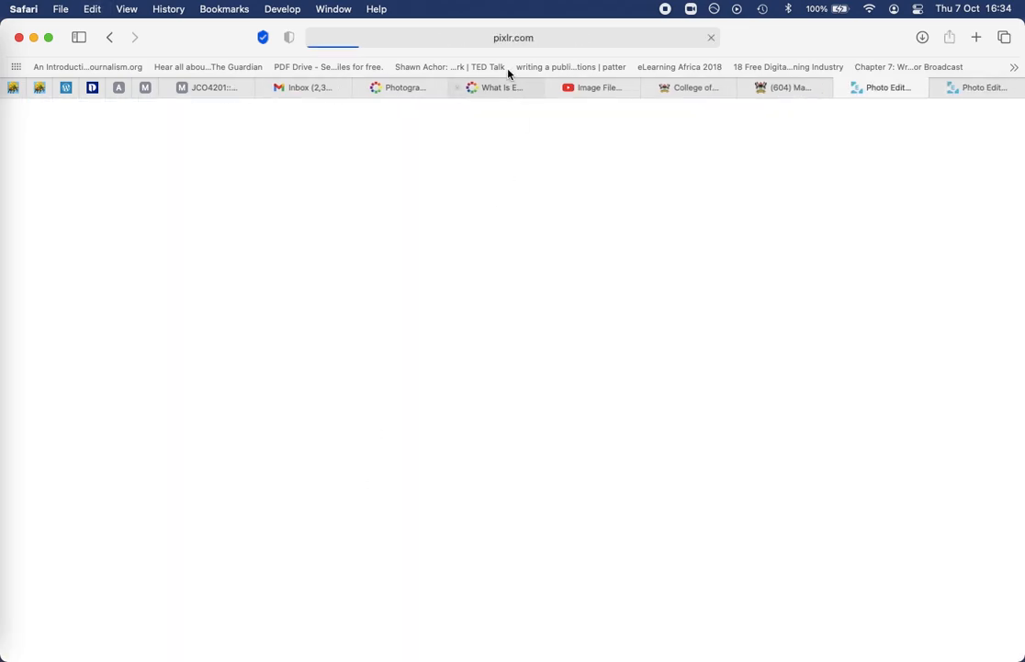
left_click(921, 87)
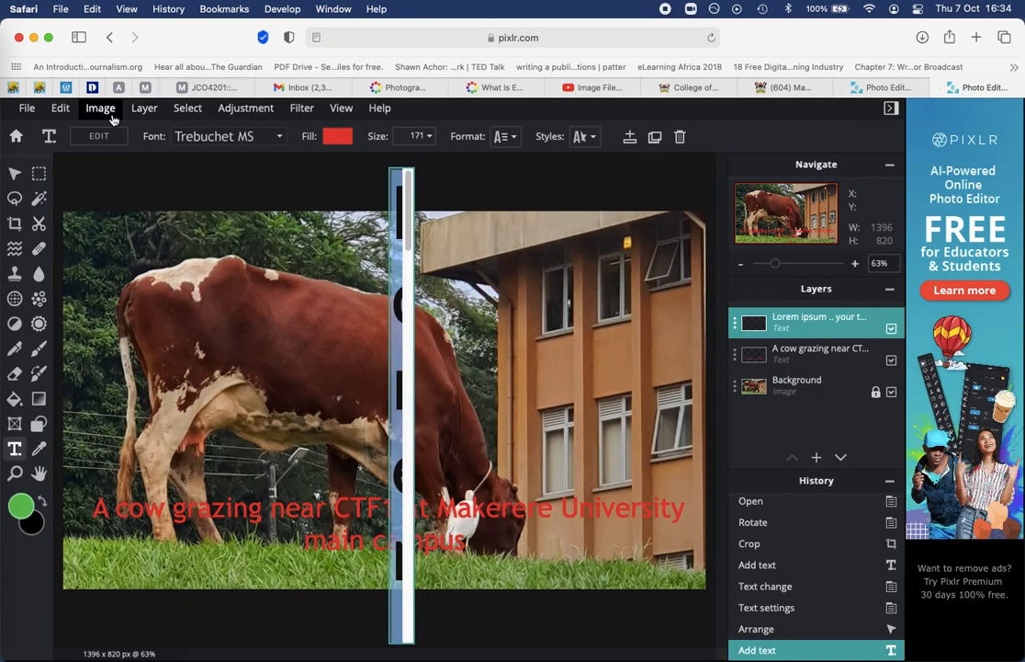
key("super+t")
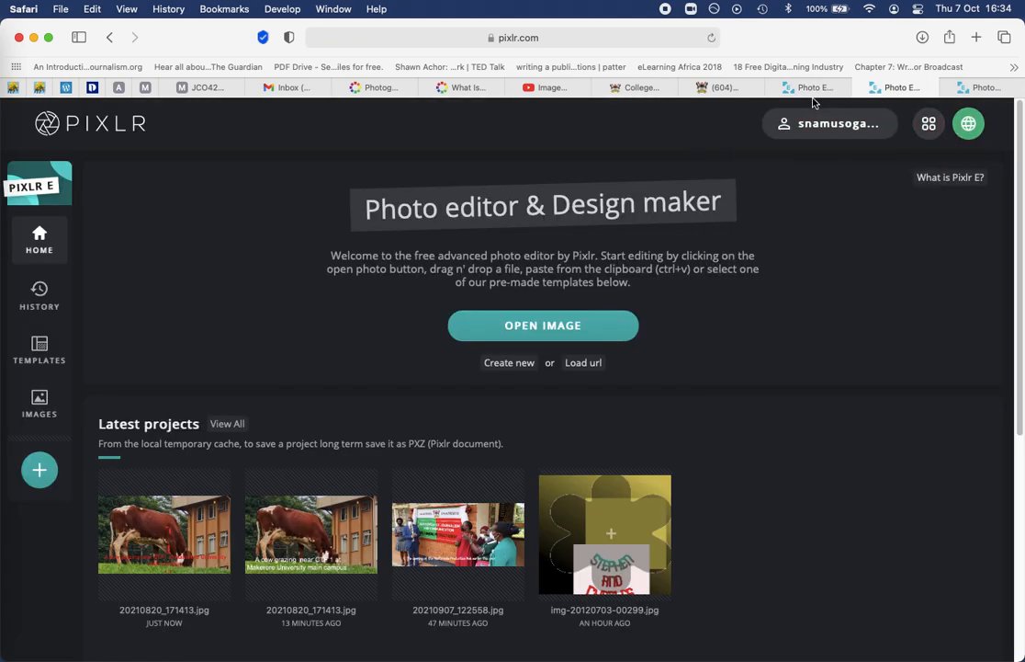
left_click(813, 87)
left_click(975, 89)
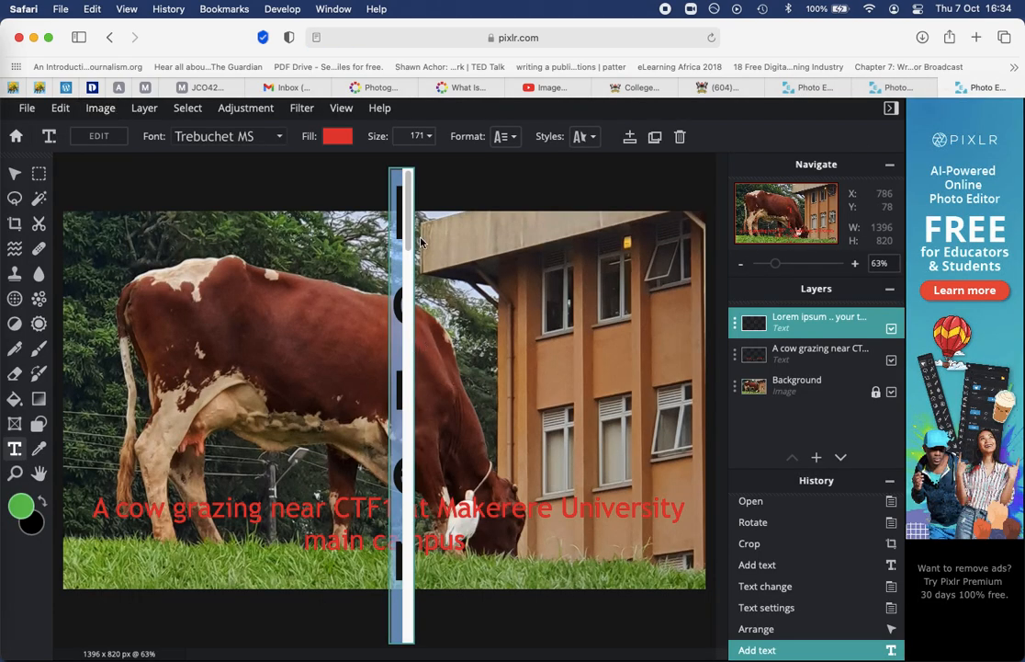
left_click(58, 108)
left_click(66, 131)
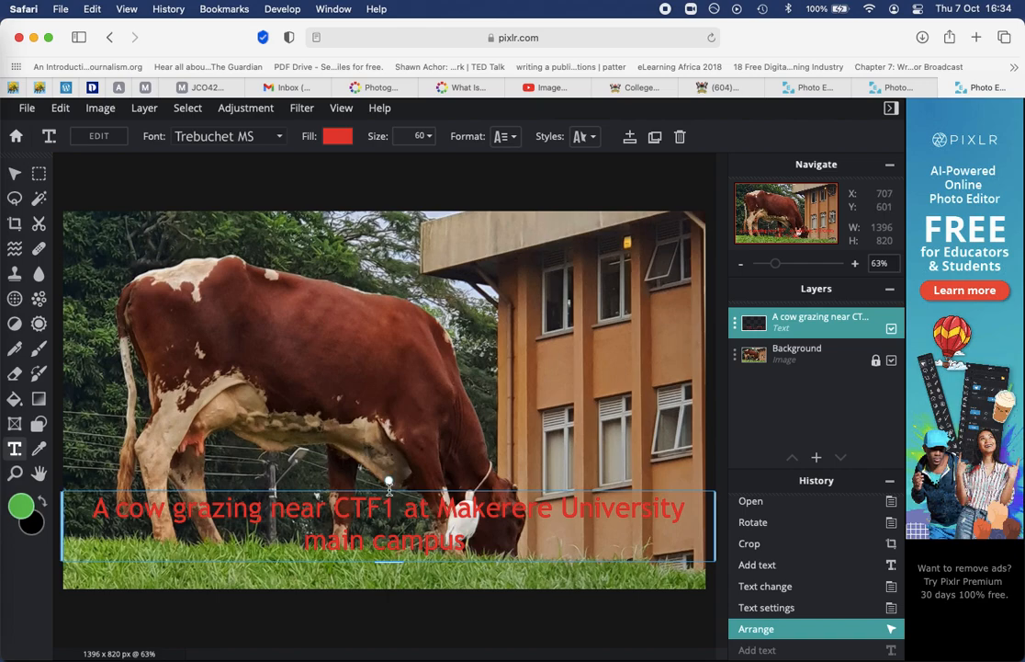
- Scale the caption down and set its font size to 50
left_click_drag(390, 561, 423, 540)
double_click(418, 517)
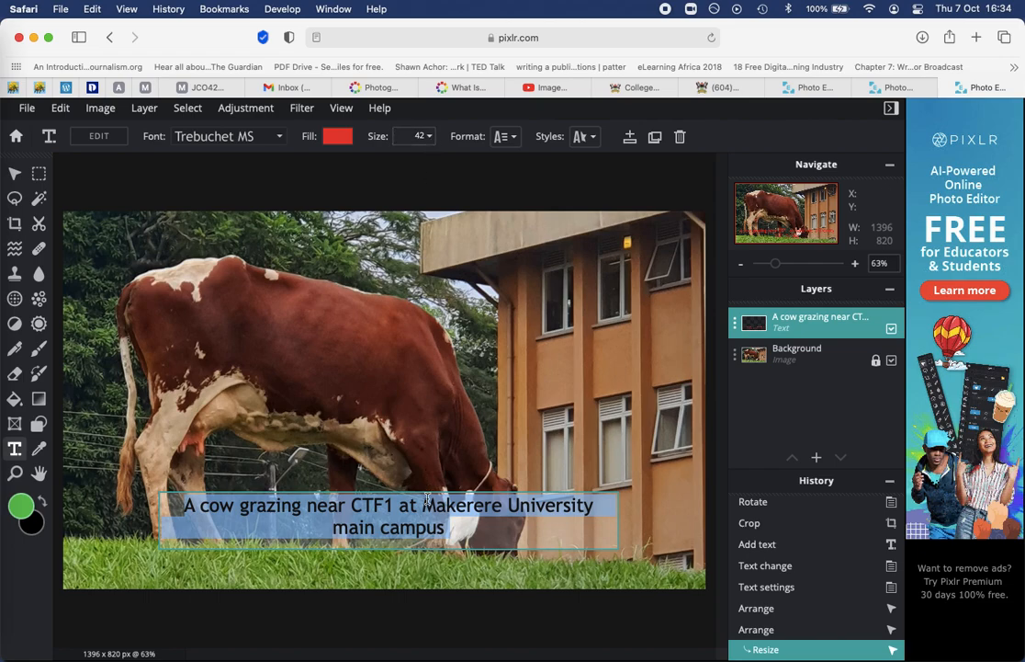
left_click(429, 137)
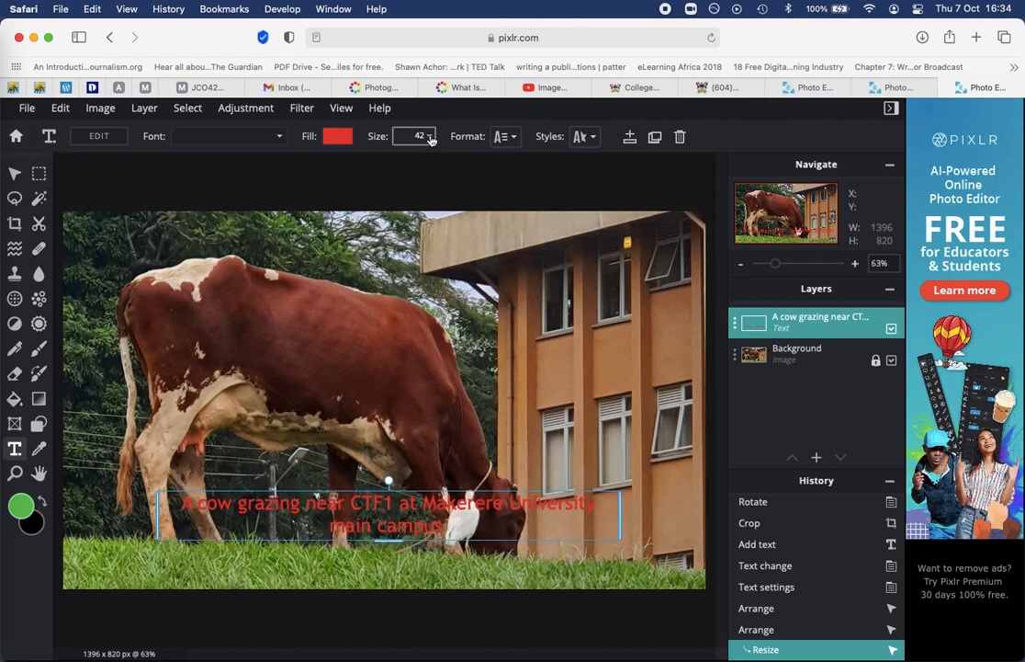
left_click(417, 136)
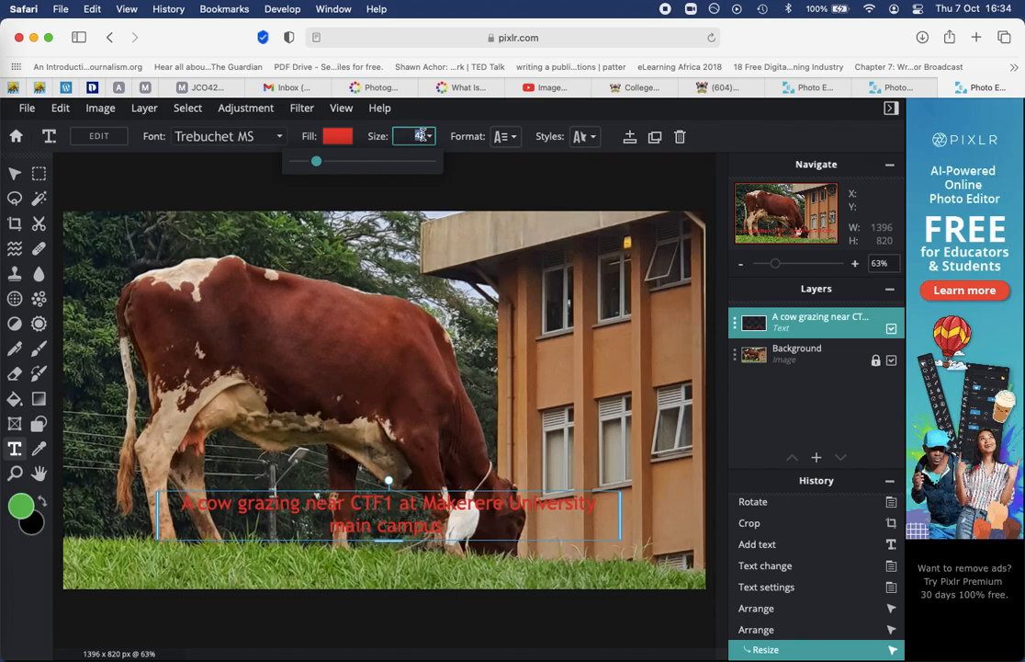
type("50")
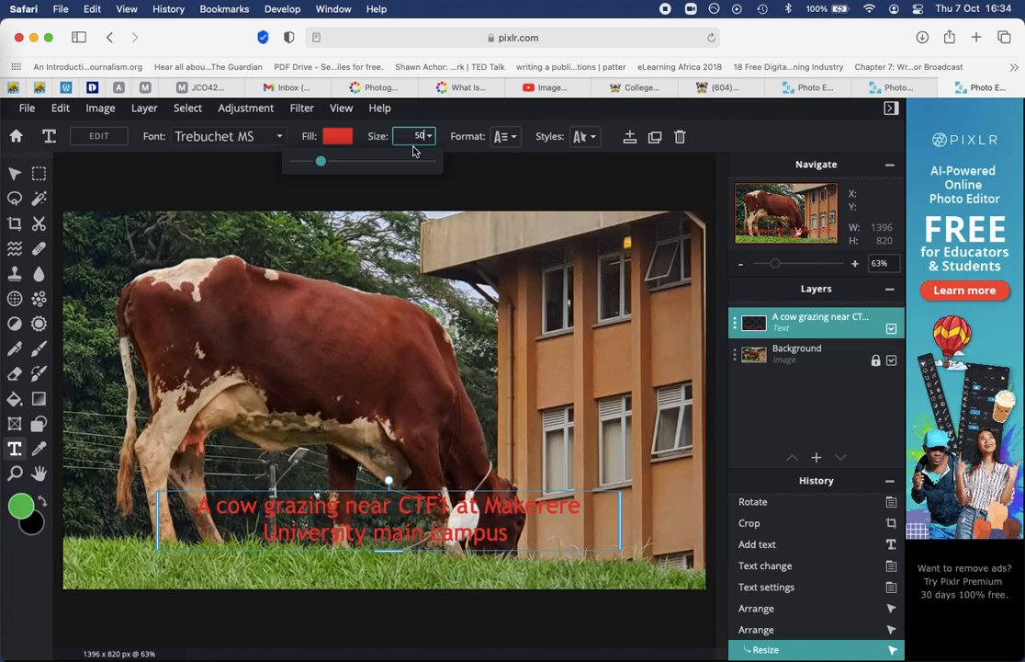
left_click(445, 360)
- Try a font size of 56 on the caption and return it to 50
double_click(408, 509)
left_click_drag(408, 508, 407, 496)
triple_click(401, 517)
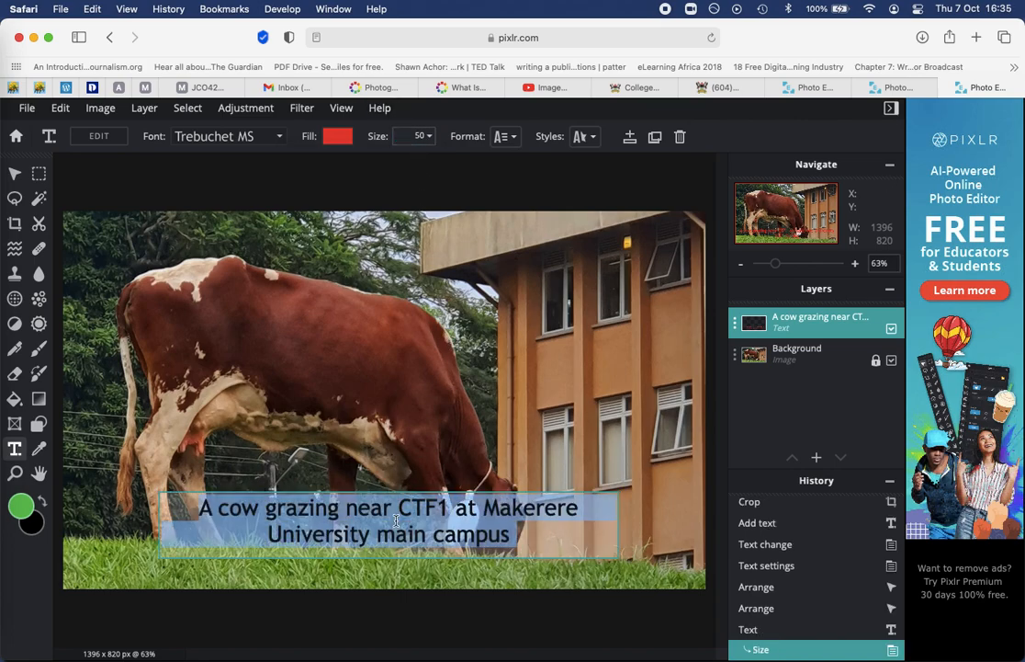
left_click(434, 138)
left_click(425, 135)
mouse_move(321, 160)
left_mouse_down()
mouse_move(376, 166)
mouse_move(326, 161)
left_mouse_up()
double_click(419, 137)
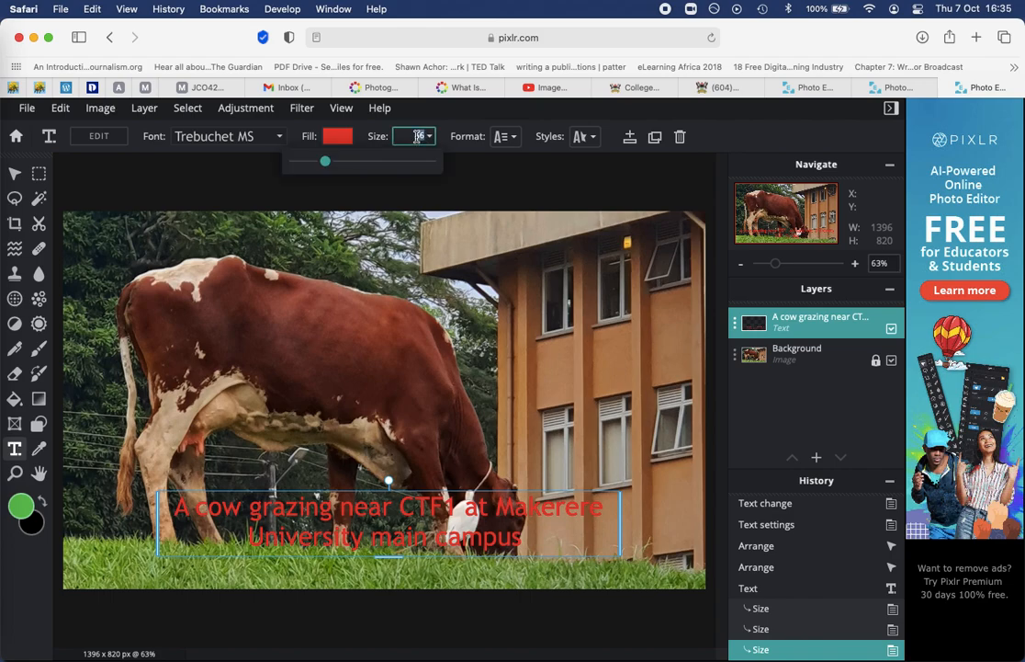
type("50")
key("Return")
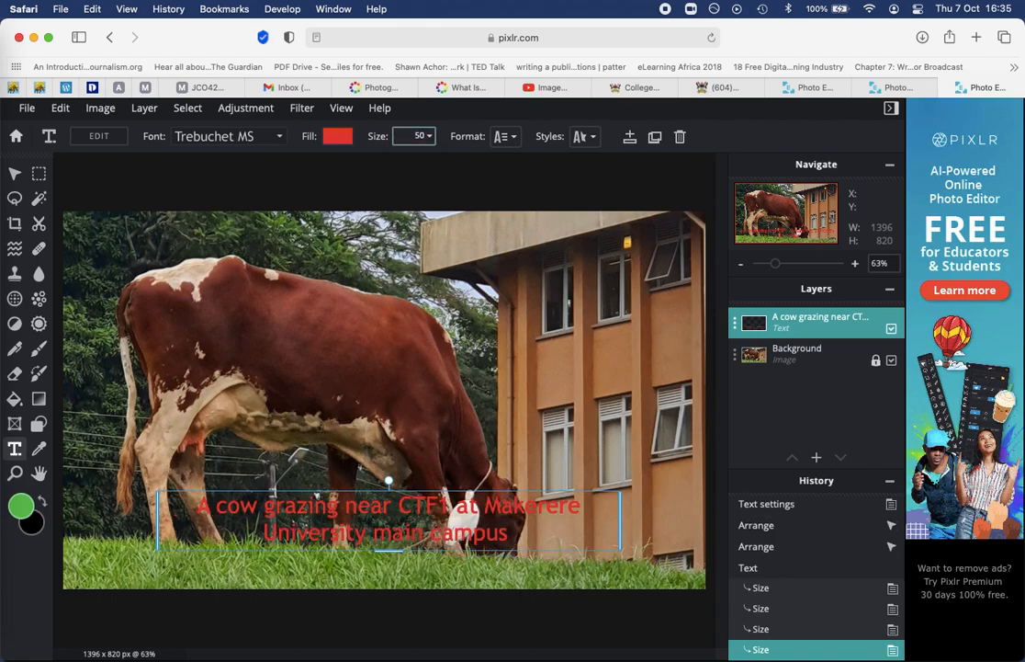
- Try left and centre alignment on the caption, and settle on right alignment
left_click(505, 137)
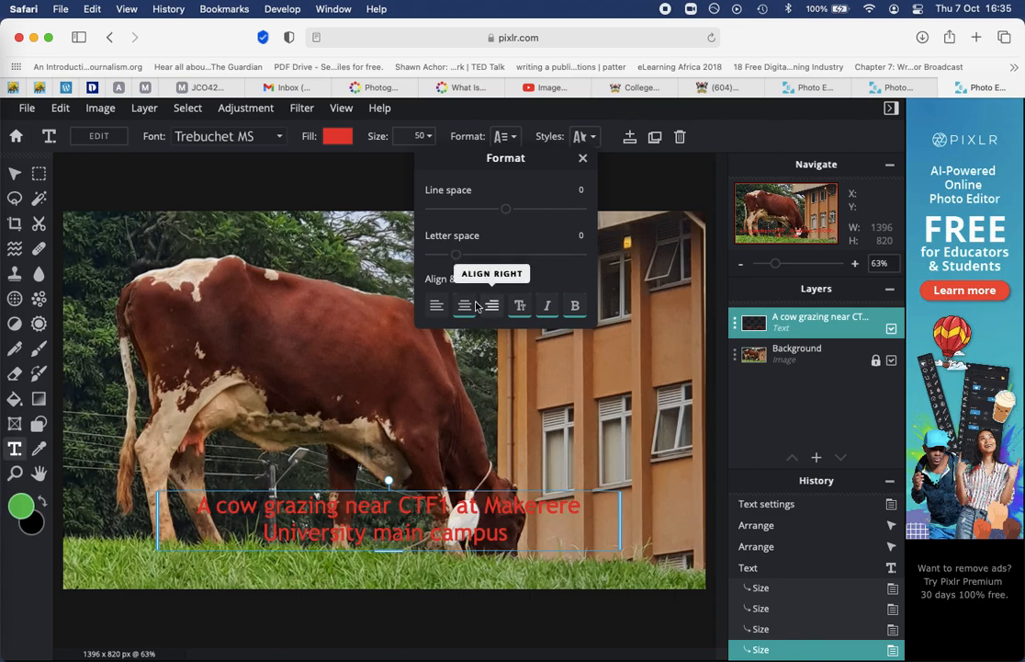
left_click(435, 312)
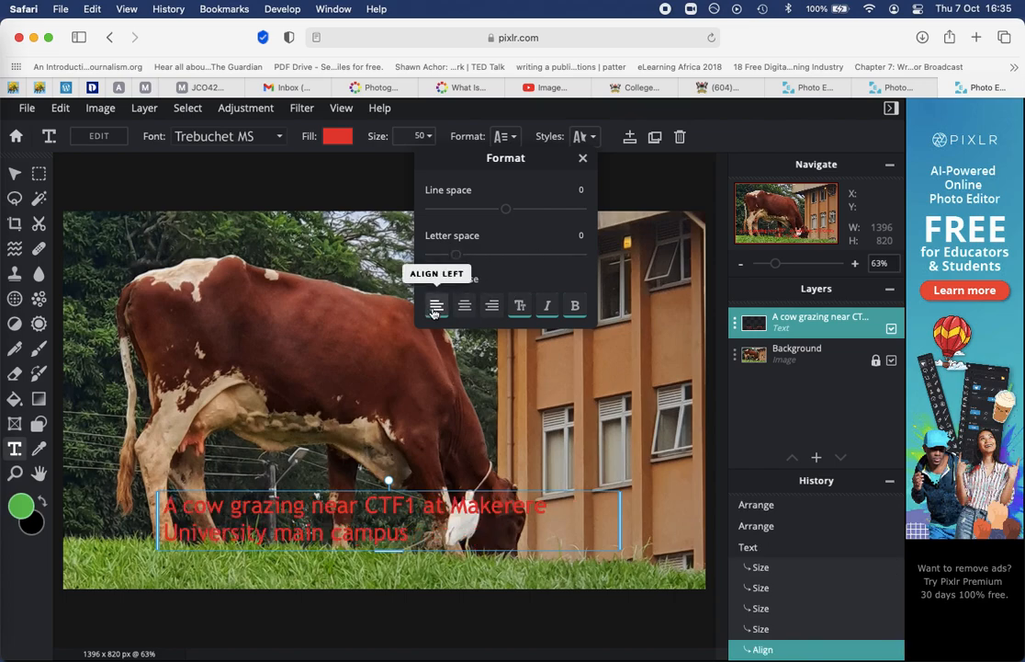
left_click(465, 307)
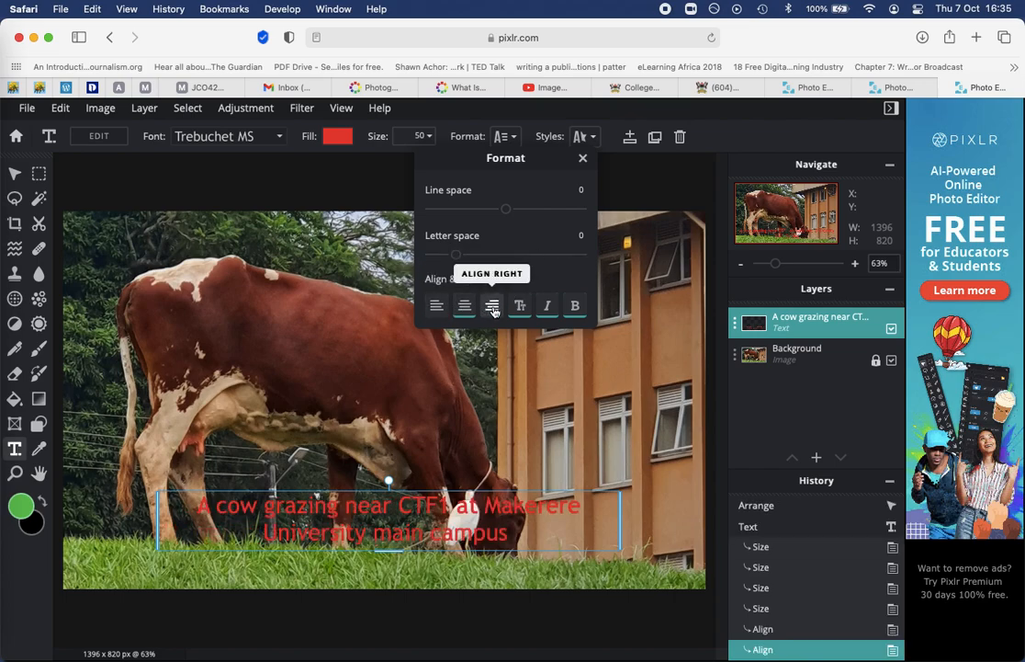
left_click(493, 307)
left_click(436, 307)
left_click(465, 307)
left_click(492, 306)
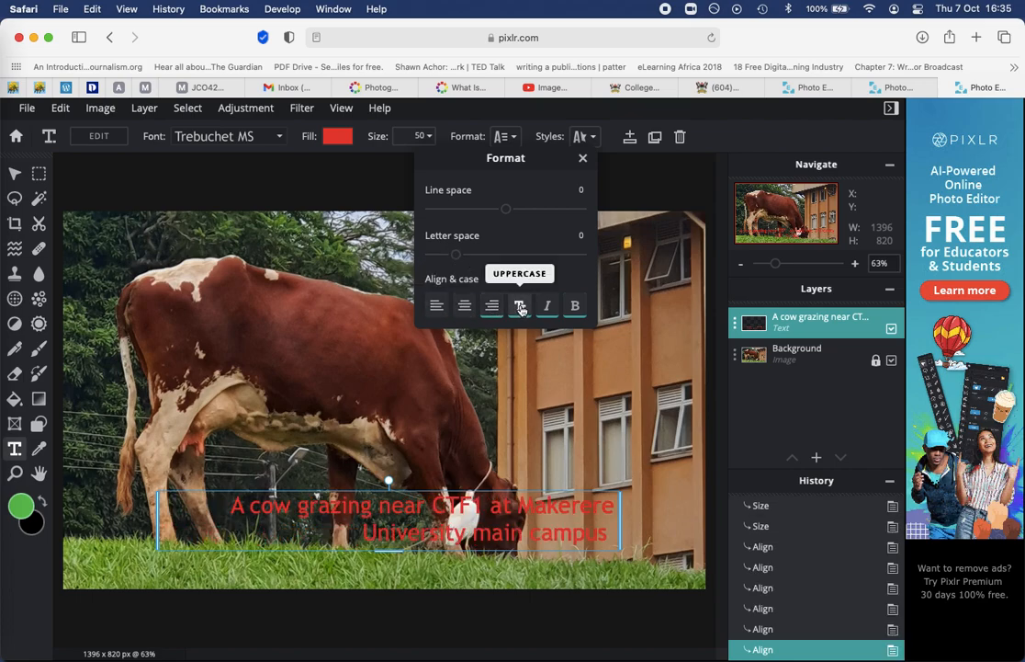
- Make the caption italic and bold, try uppercase letters and switch them off again, and close the format settings
left_click(521, 308)
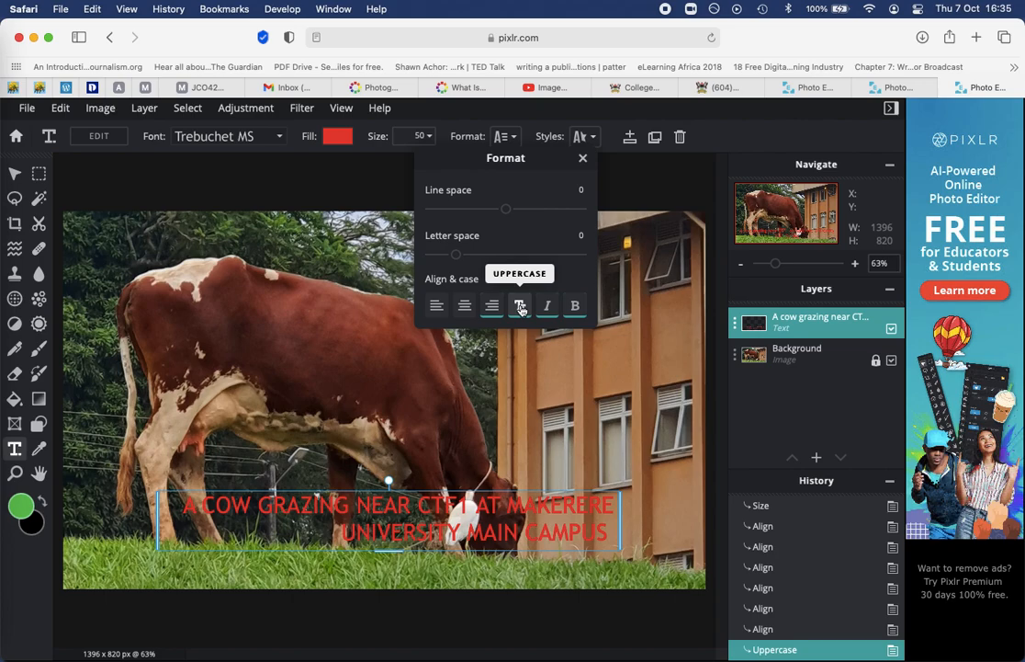
left_click(545, 308)
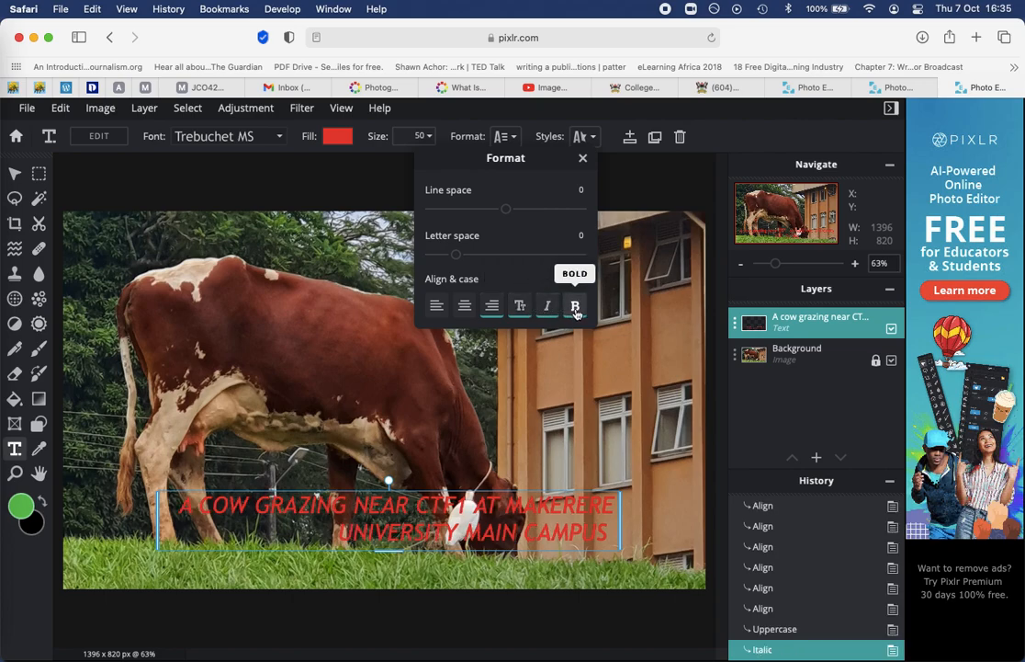
left_click(575, 306)
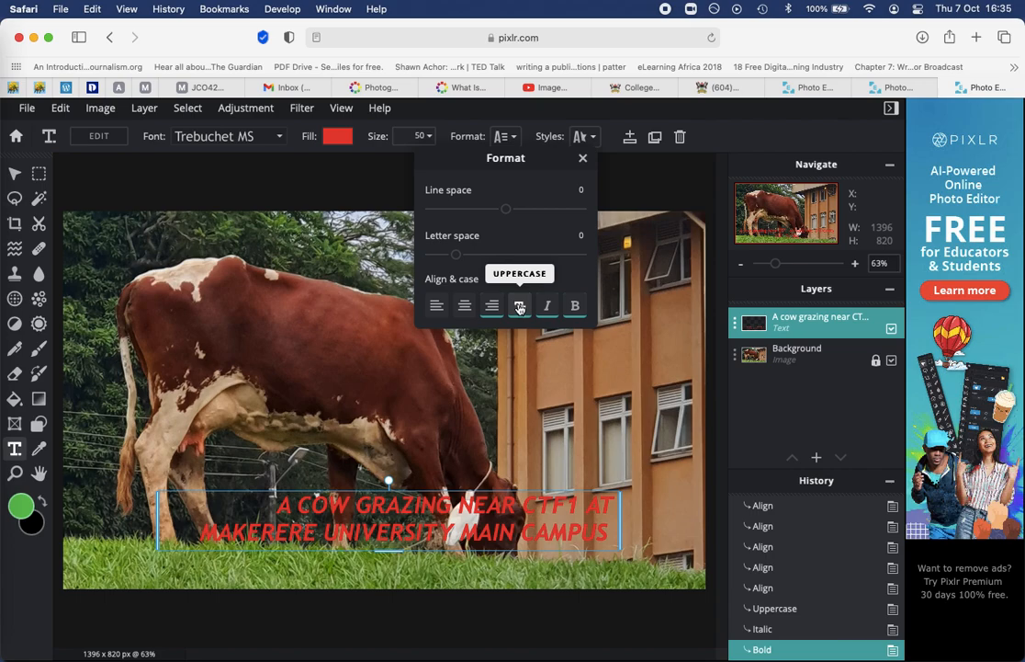
left_click(520, 308)
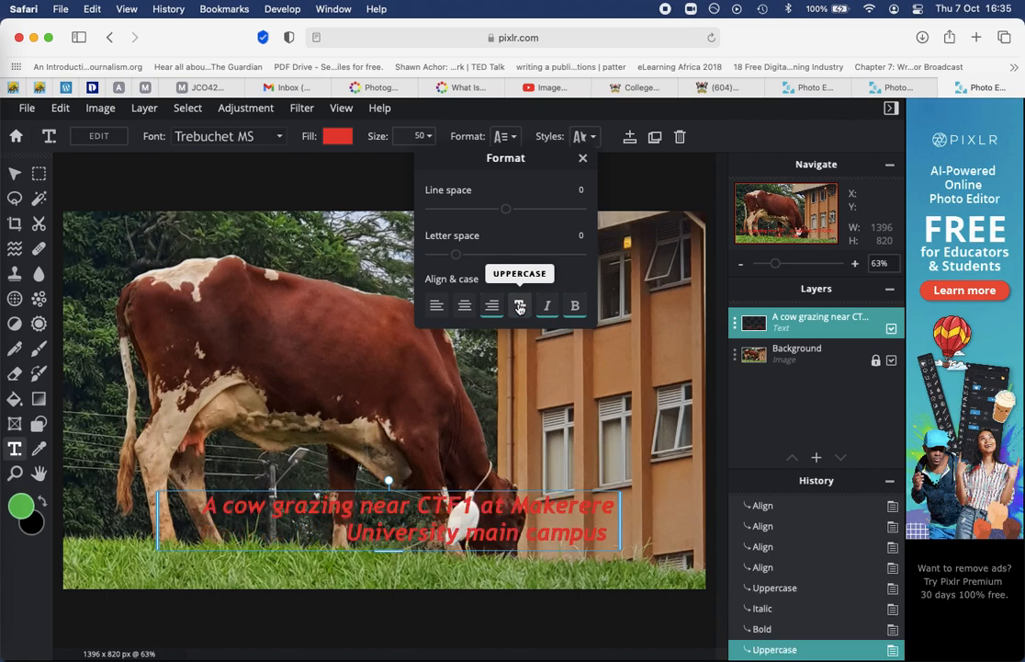
left_click(520, 307)
left_click(520, 307)
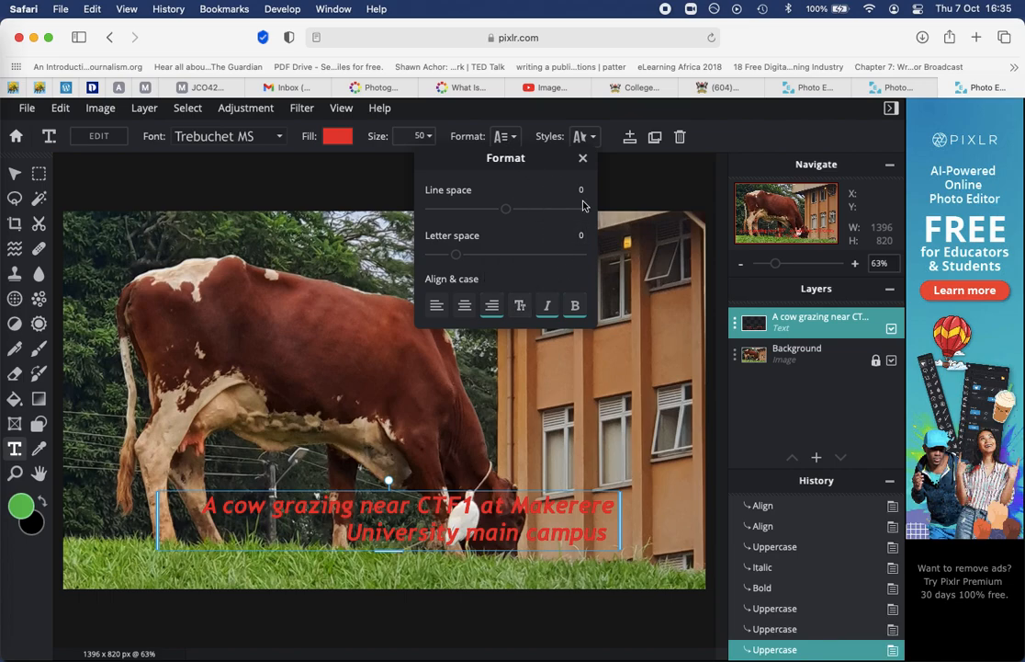
left_click(552, 399)
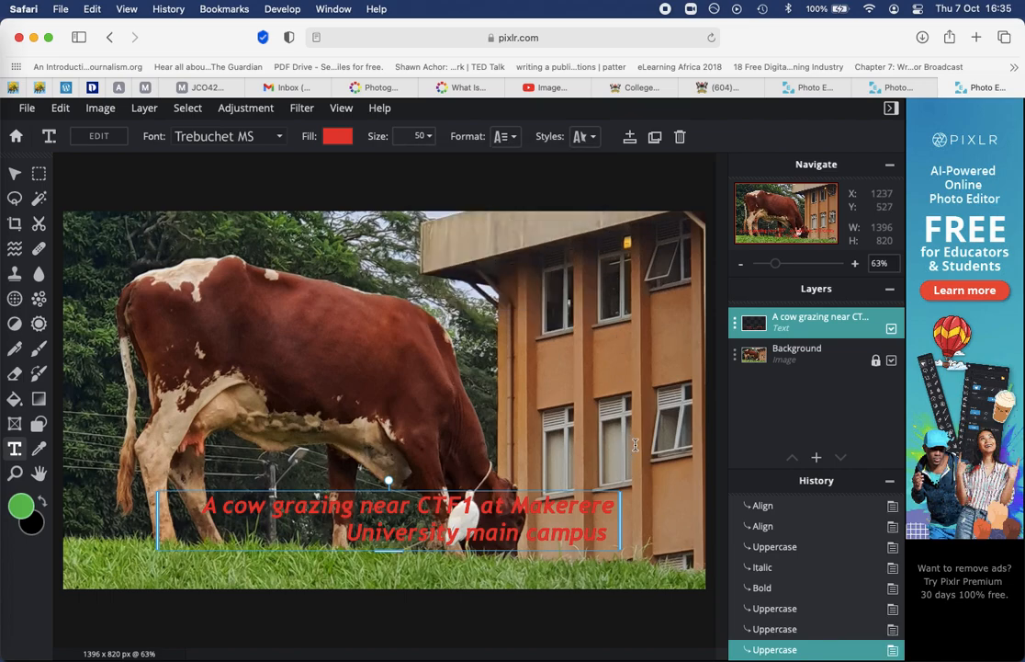
- Apply the Arc curve style to the caption with an amount of 100
left_click(592, 139)
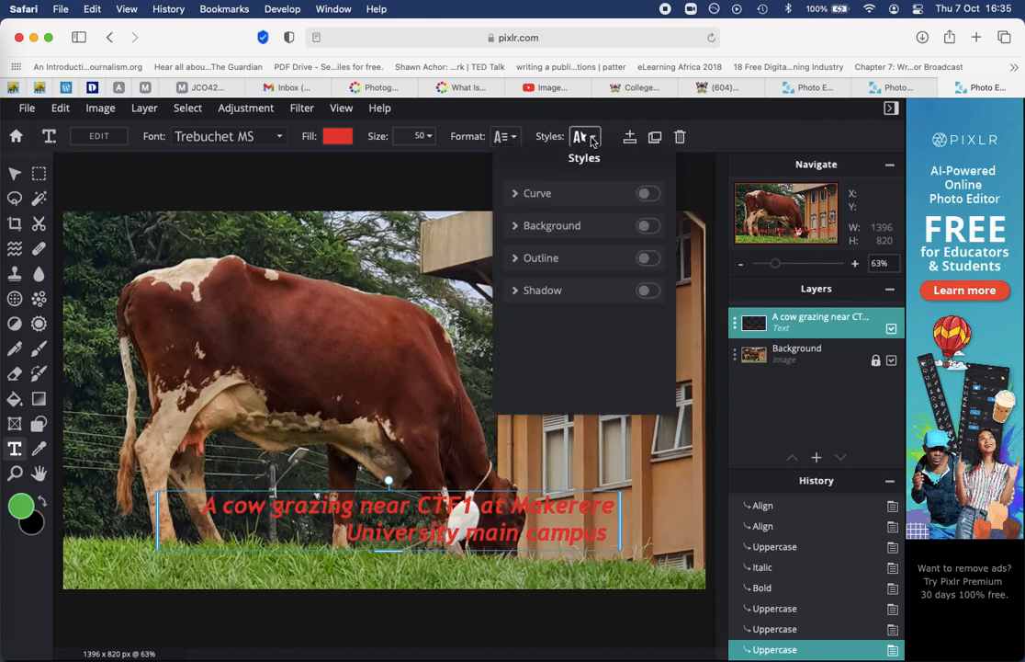
left_click(533, 193)
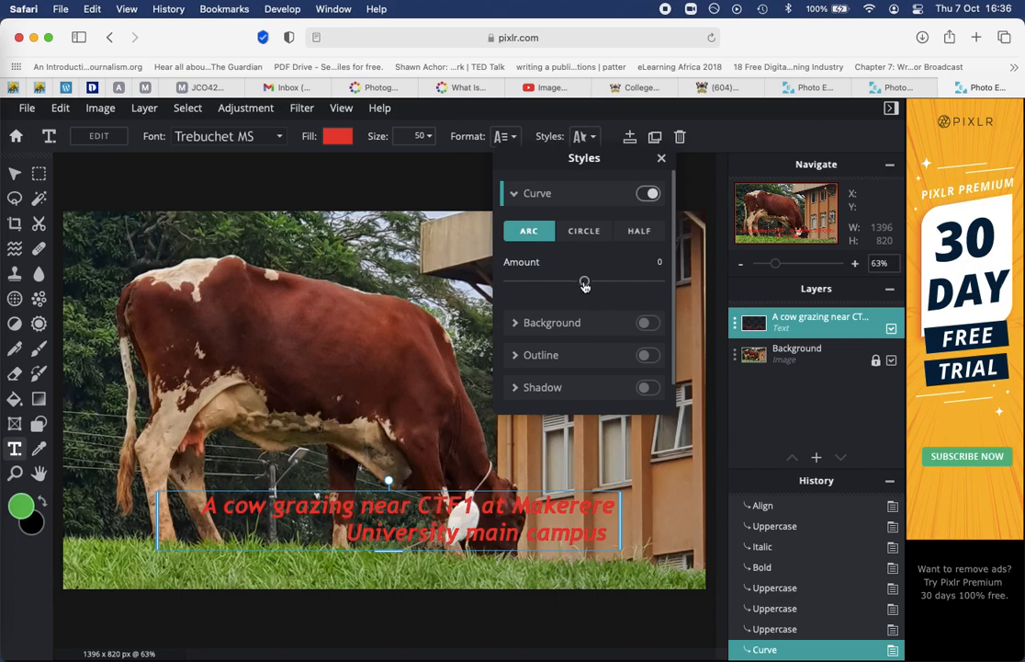
left_click_drag(586, 285, 664, 293)
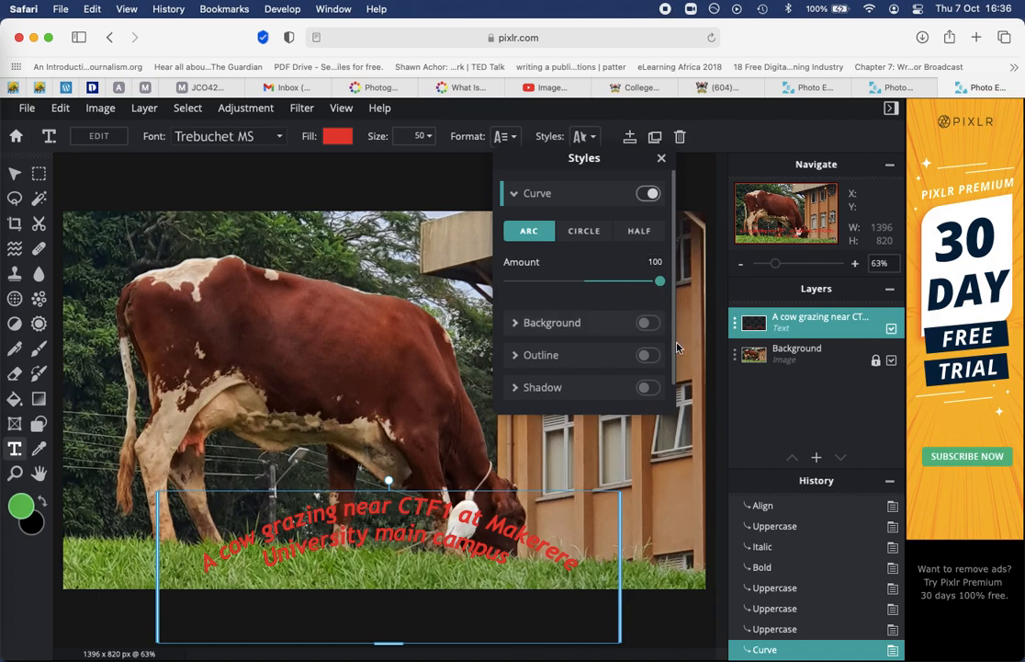
- Add a background to the caption in the pale pink colour #E1CBCB
left_click(648, 322)
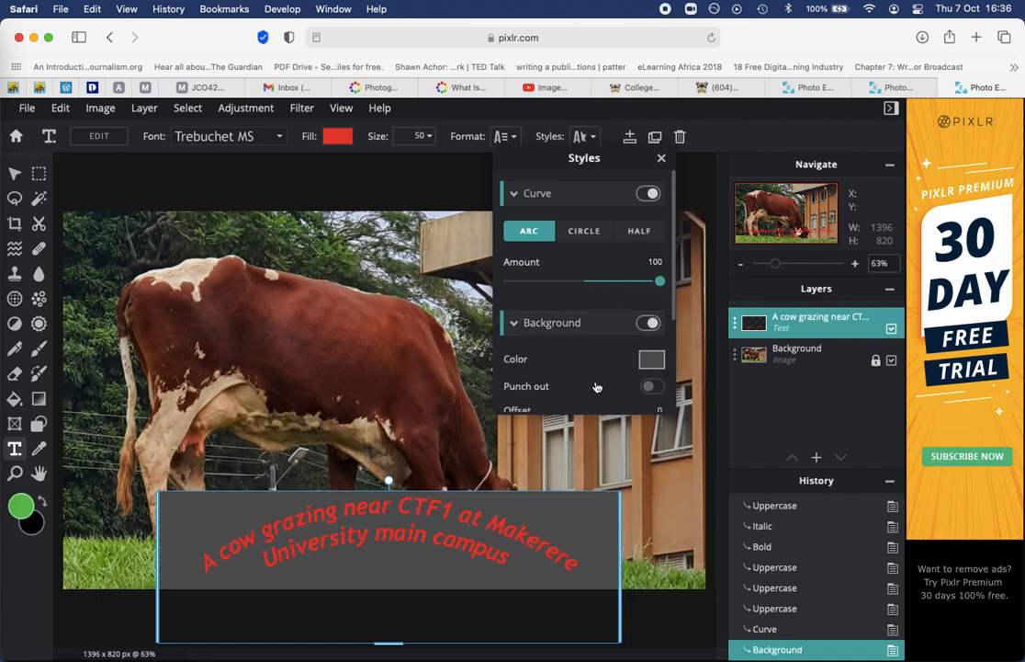
left_click(652, 359)
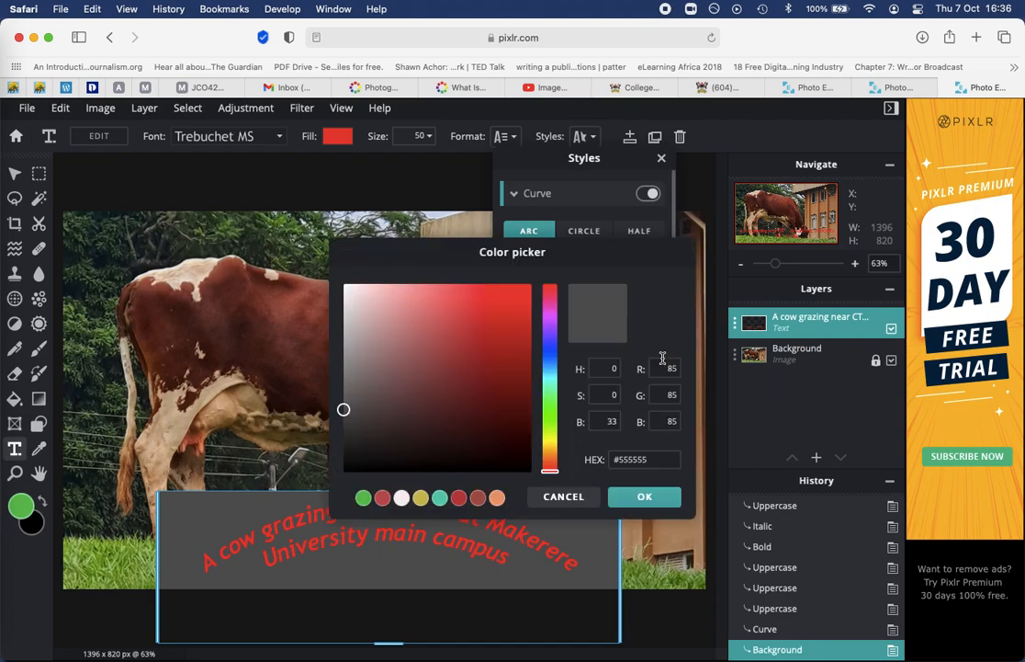
left_click(362, 307)
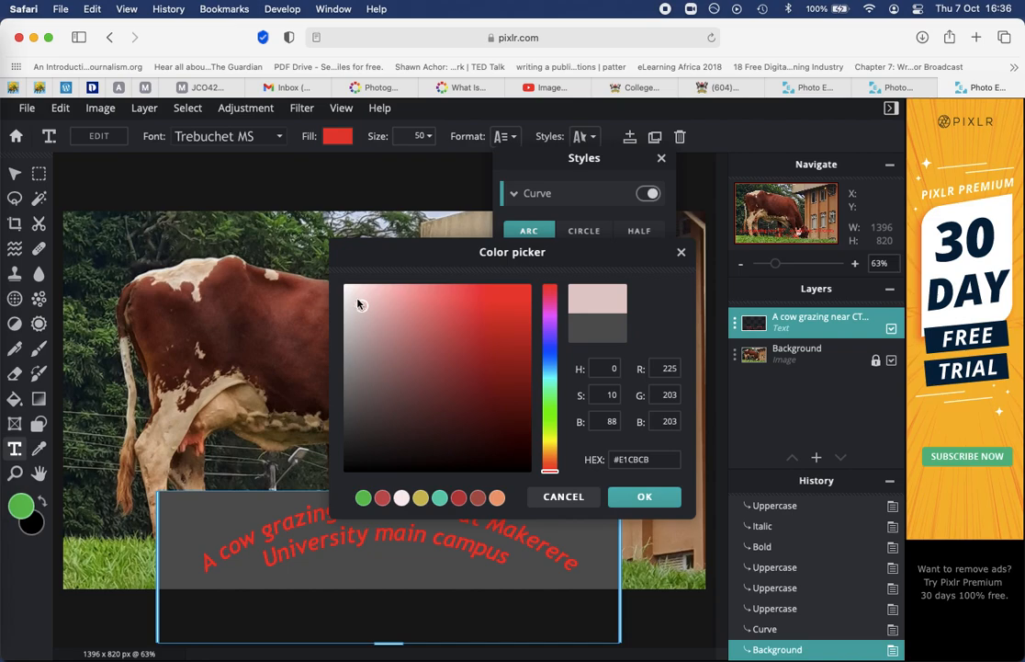
left_click(654, 502)
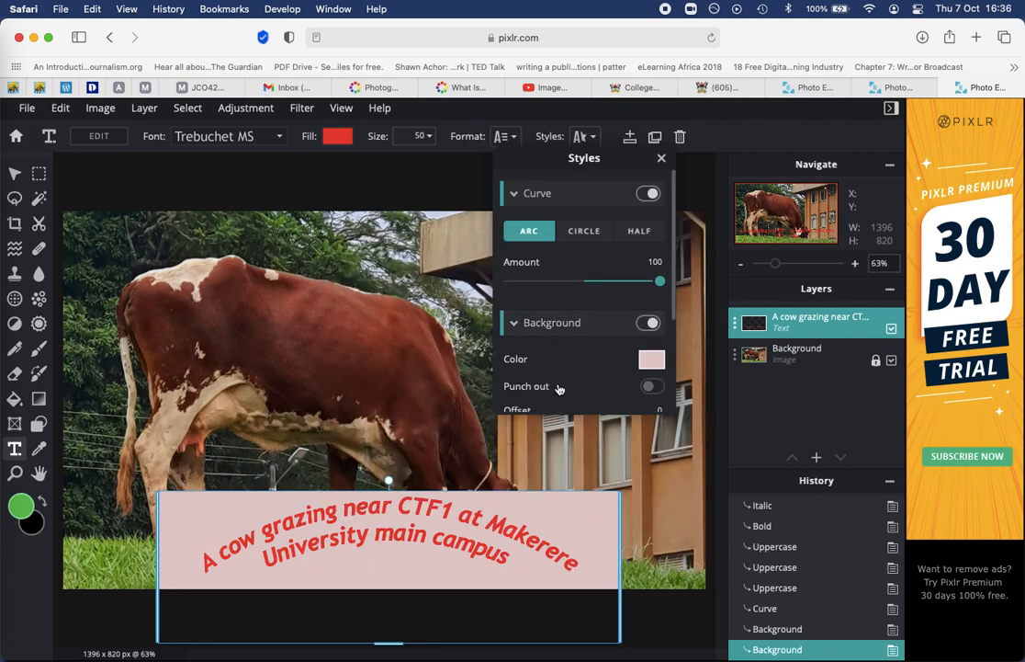
- Compare the caption's background with Punch out on and off, and leave Punch out enabled
left_click(651, 386)
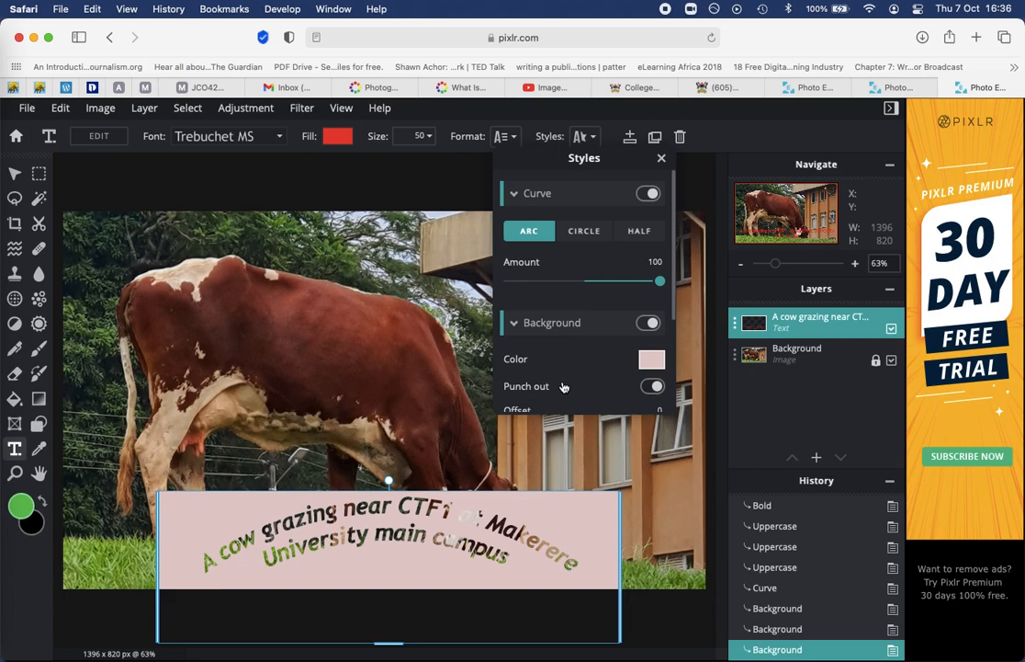
scroll(672, 283, "down", 3)
left_click(653, 257)
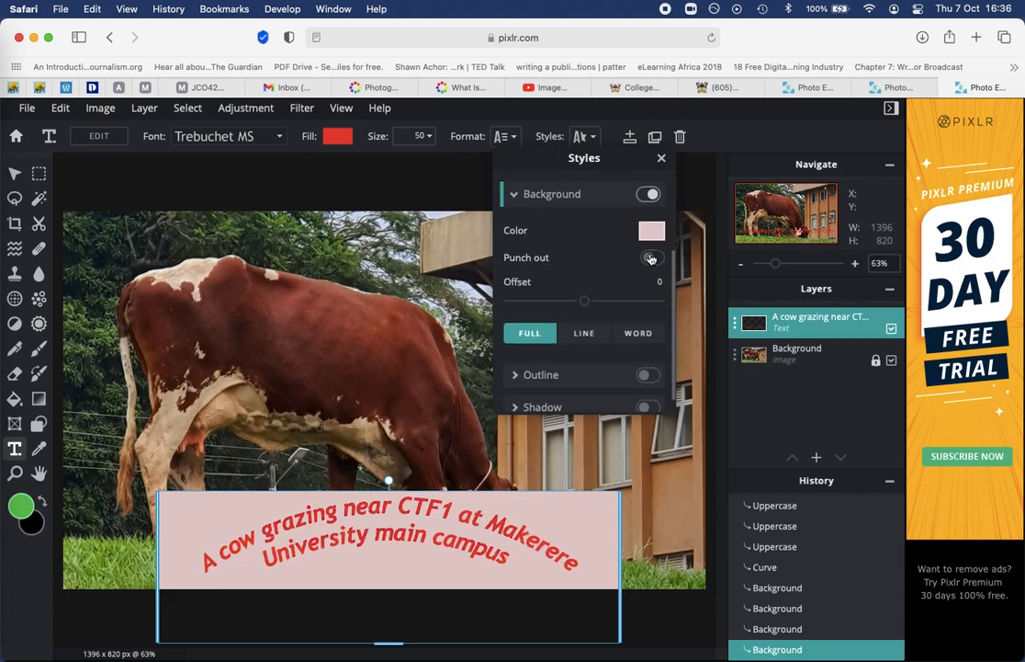
left_click(653, 257)
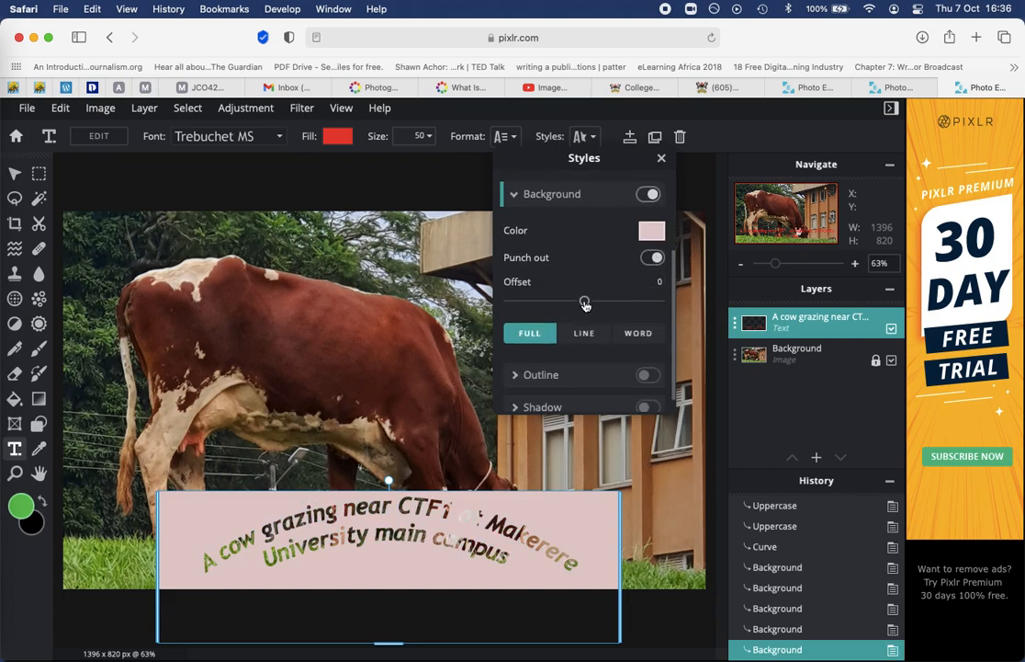
- Add an outline to the caption in the red colour #DB1111
scroll(607, 336, "down", 1)
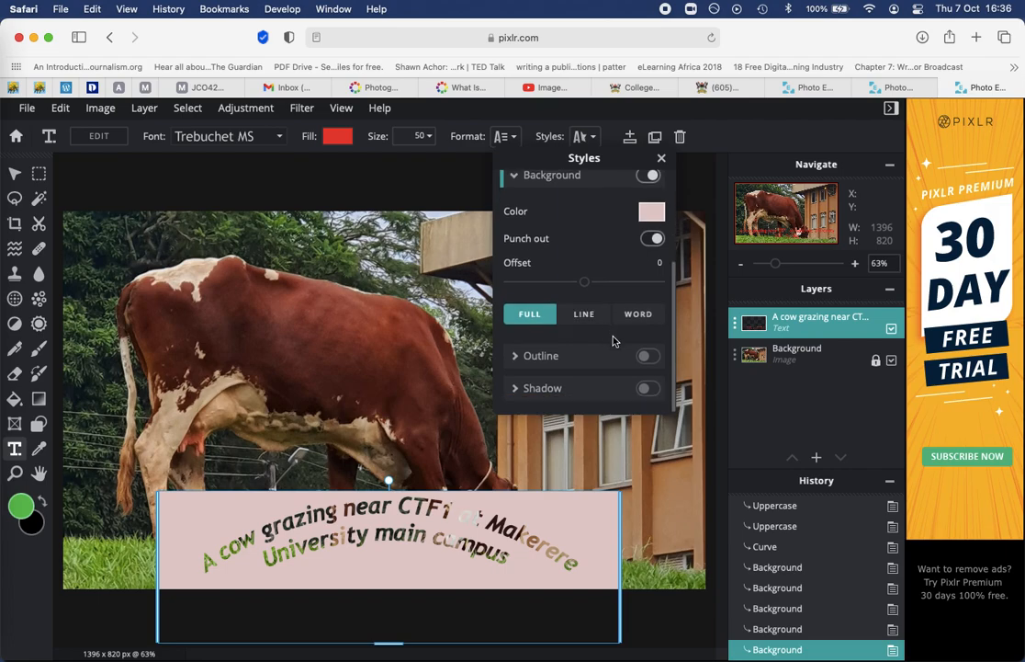
left_click(648, 357)
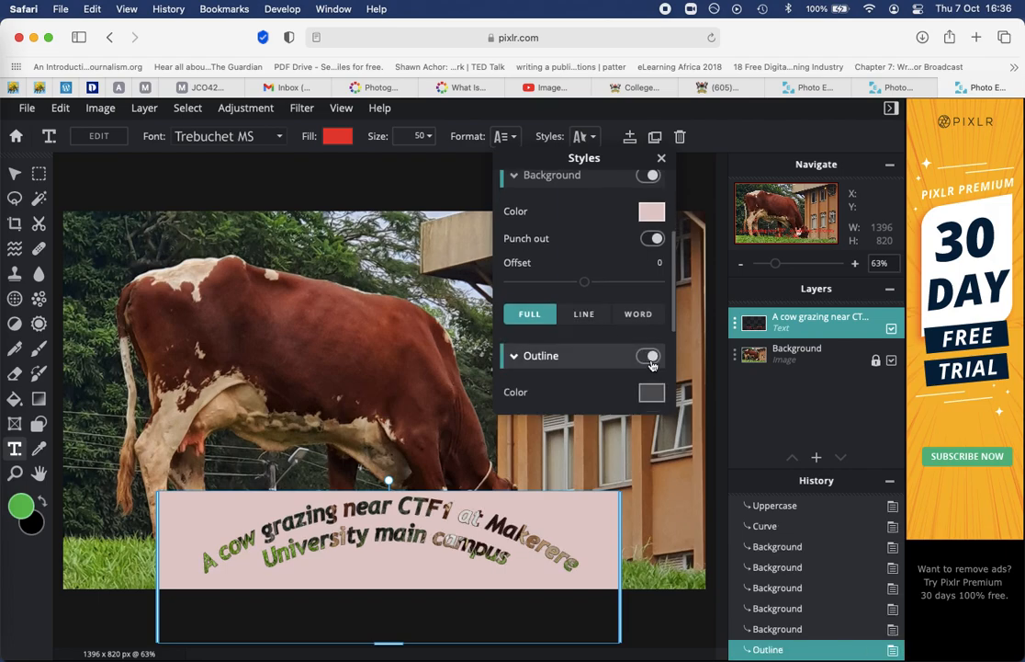
left_click(652, 393)
left_click(517, 311)
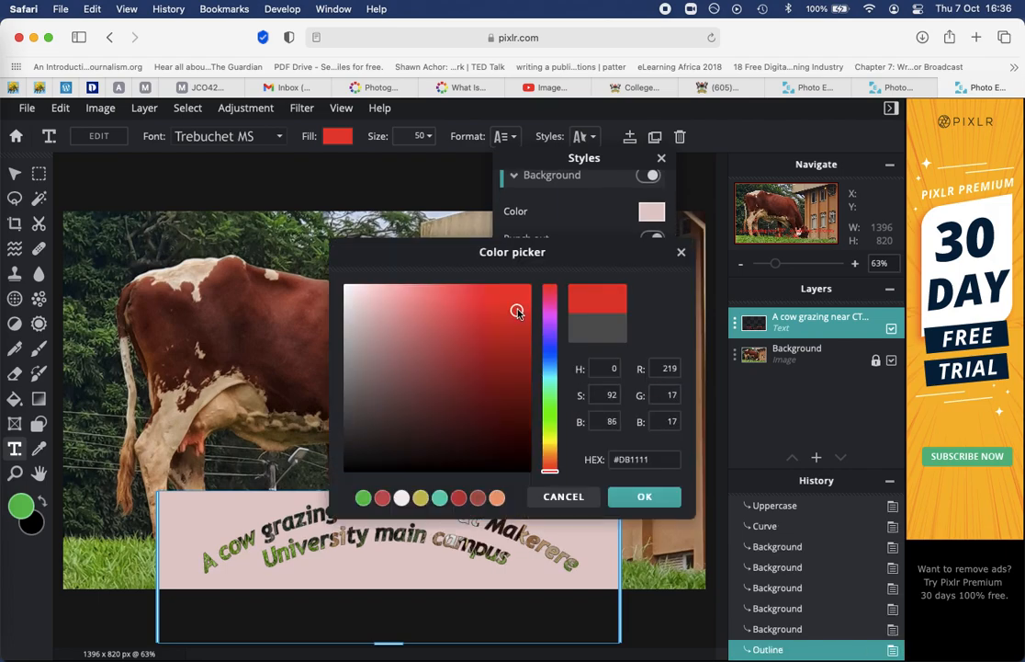
left_click(669, 499)
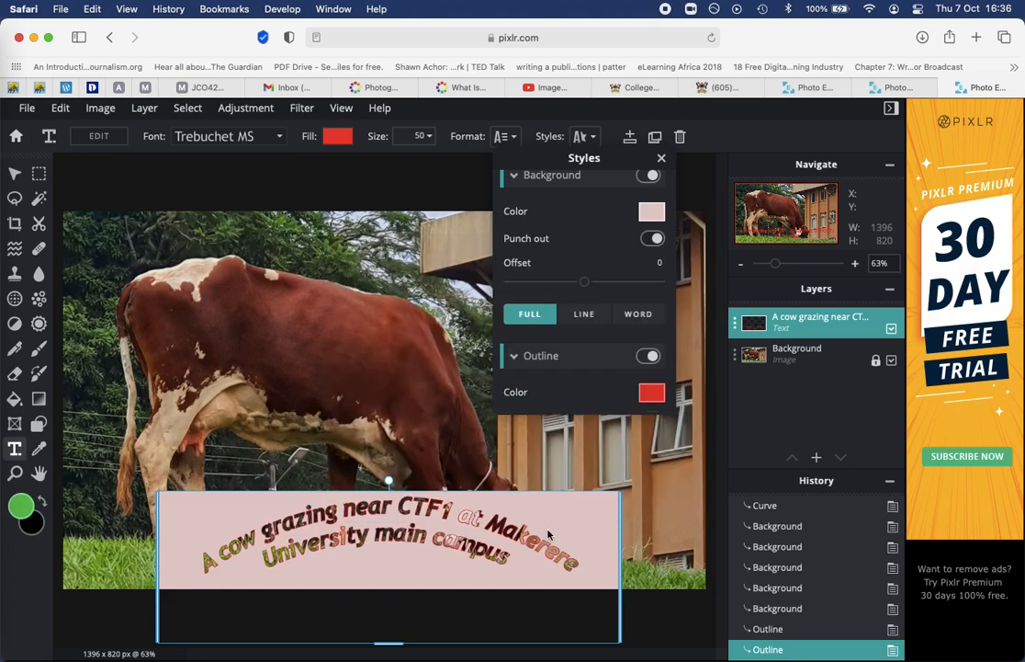
- Switch the caption's curve style to Circle and move the caption up over the cow
scroll(551, 322, "up", 4)
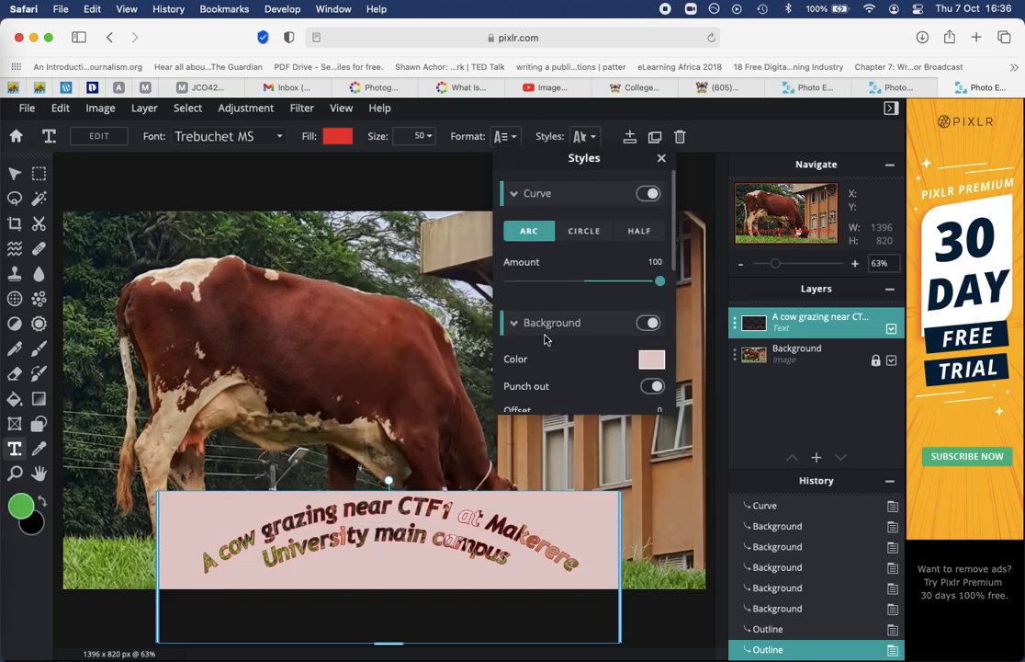
left_click(585, 231)
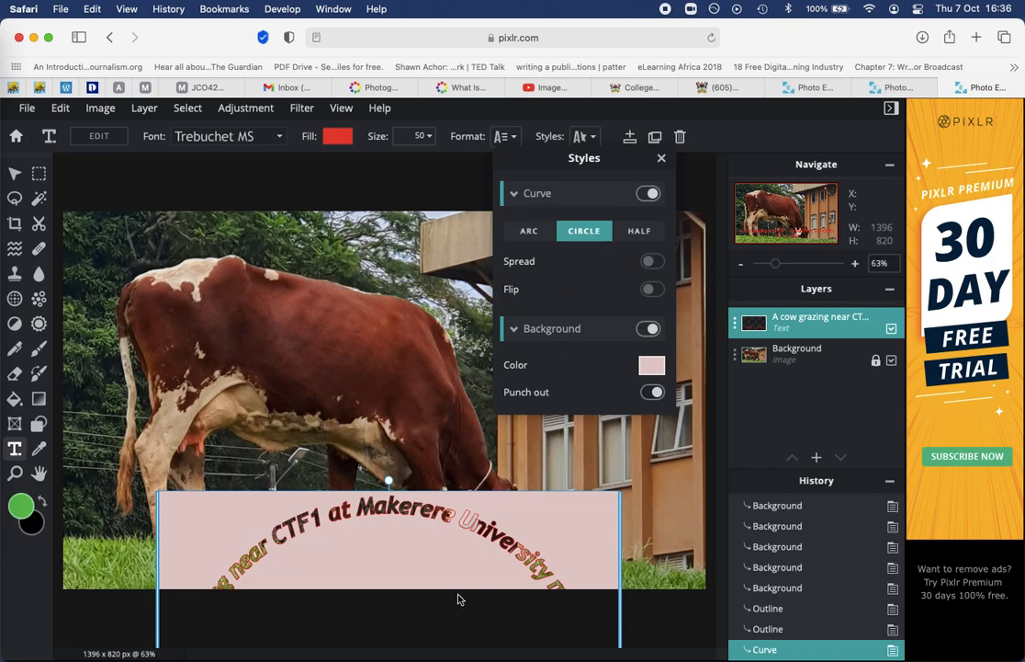
left_click(371, 484)
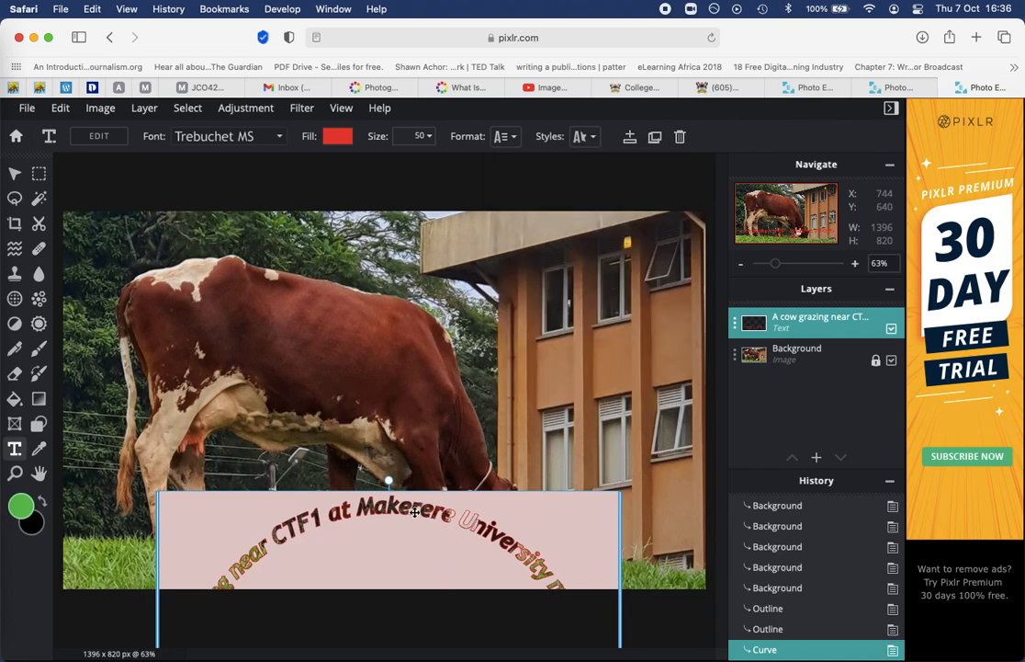
left_click_drag(371, 484, 404, 261)
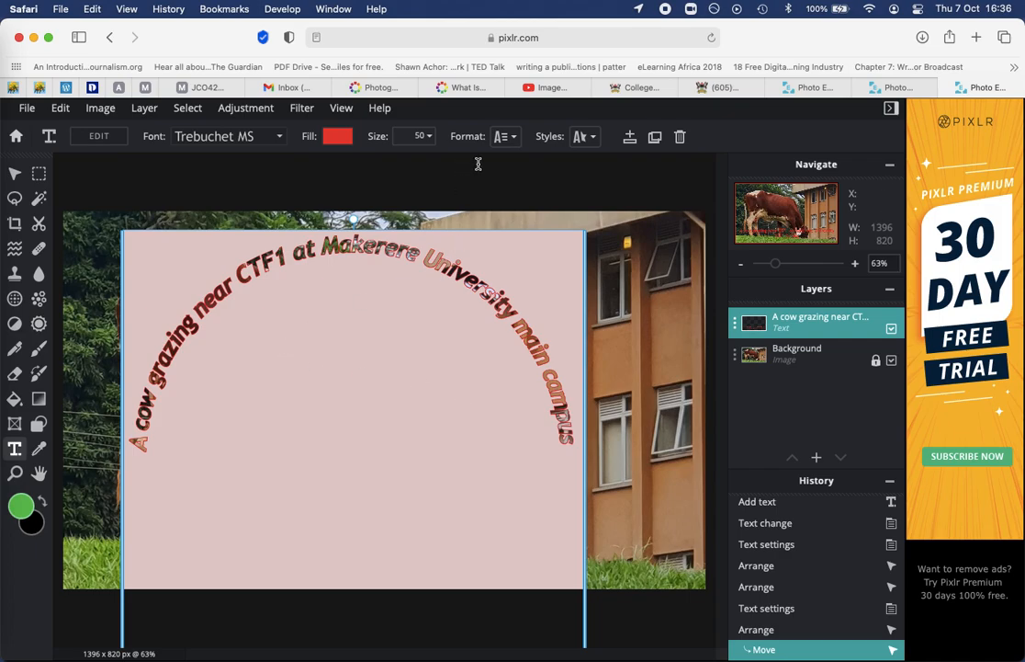
- Compare the Half, Arc and Circle curve styles on the caption, ending on Half, and close the style settings
left_click(585, 136)
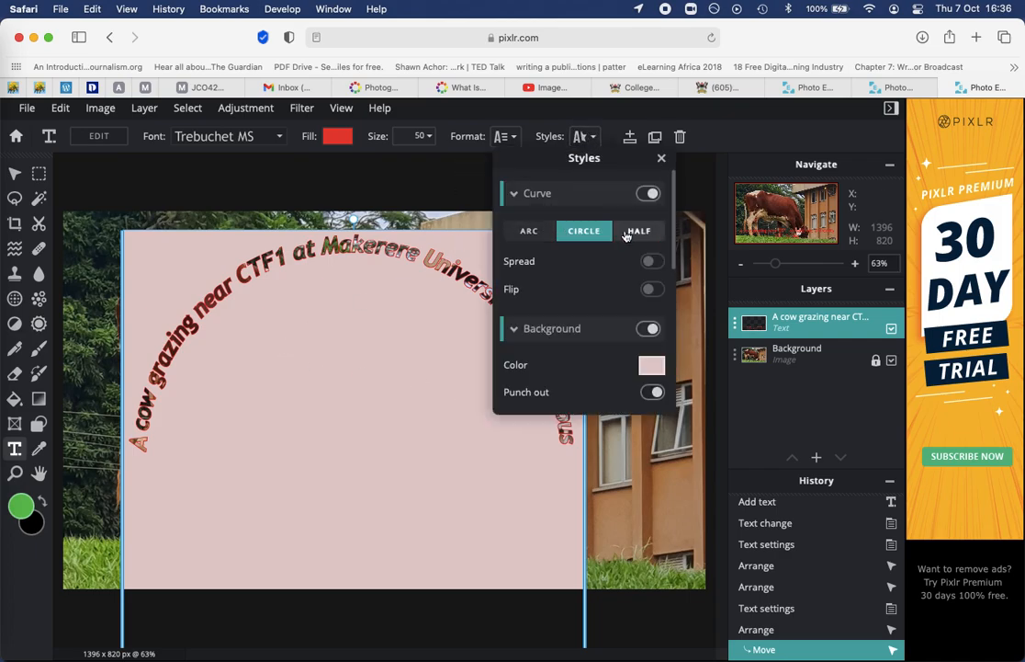
left_click(641, 231)
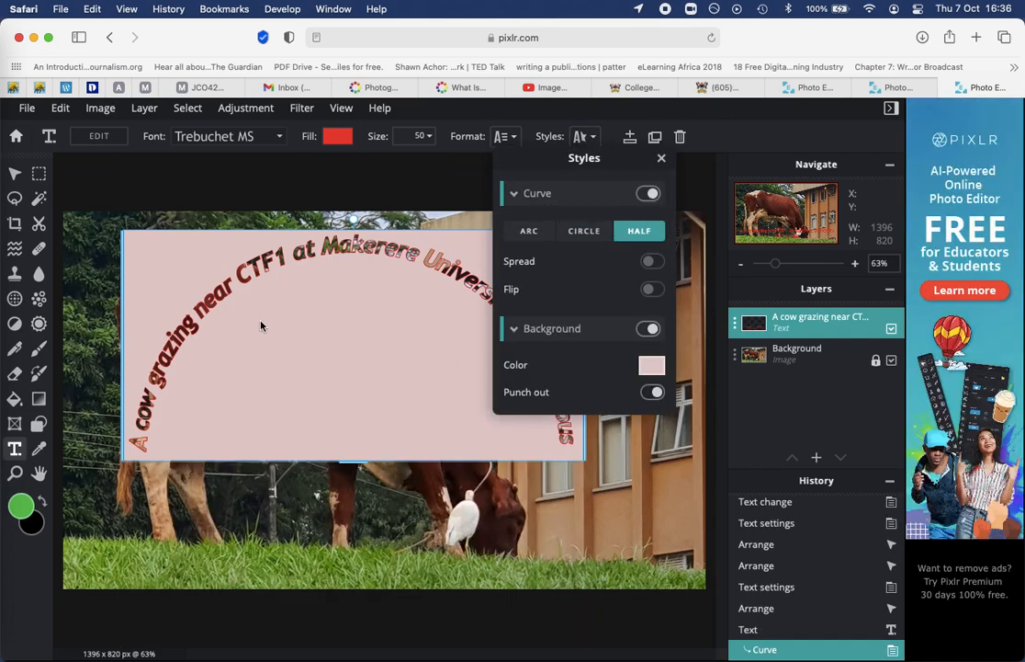
left_click(533, 231)
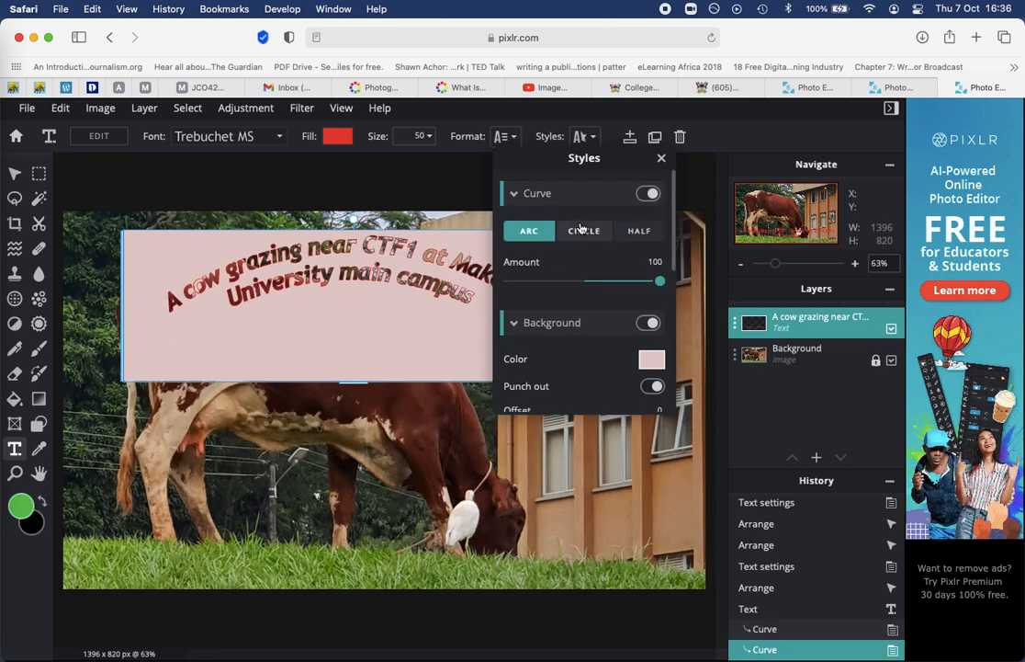
left_click(584, 231)
left_click(643, 231)
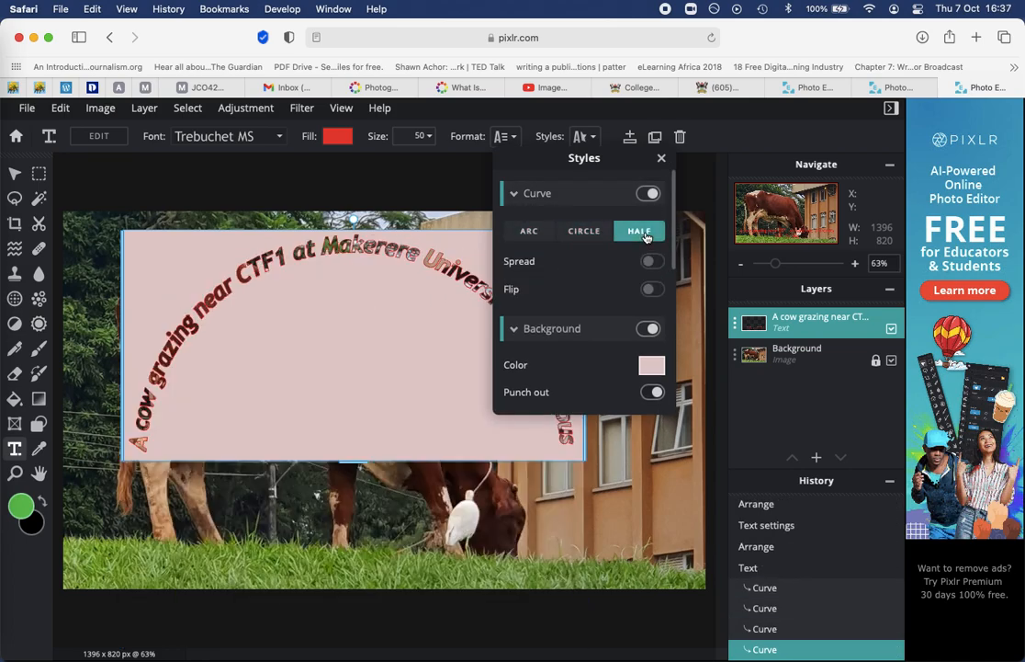
left_click(529, 231)
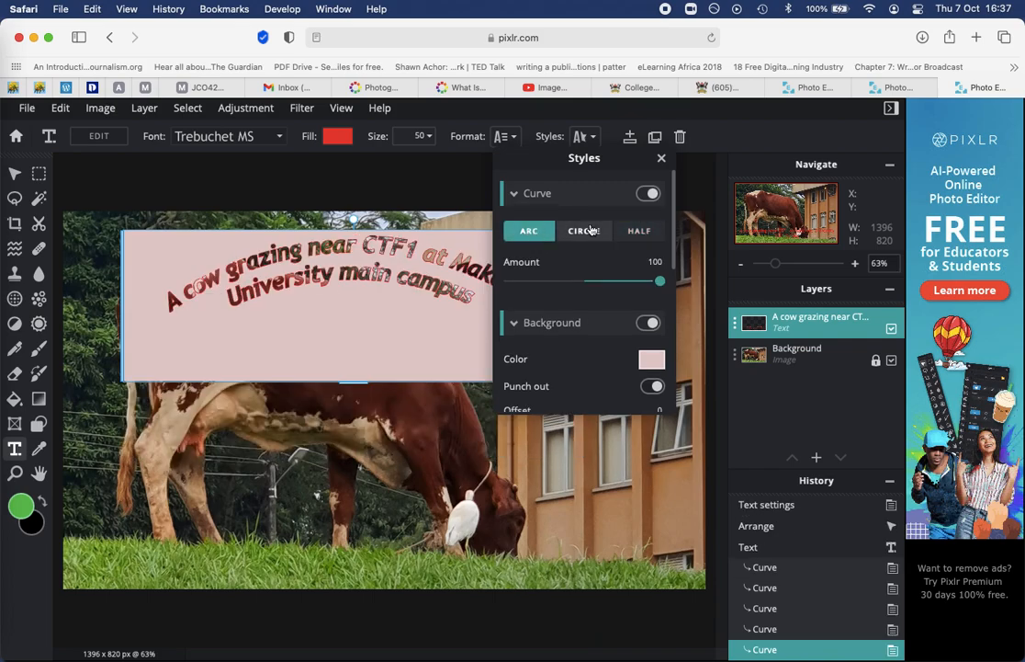
left_click(585, 230)
left_click(643, 231)
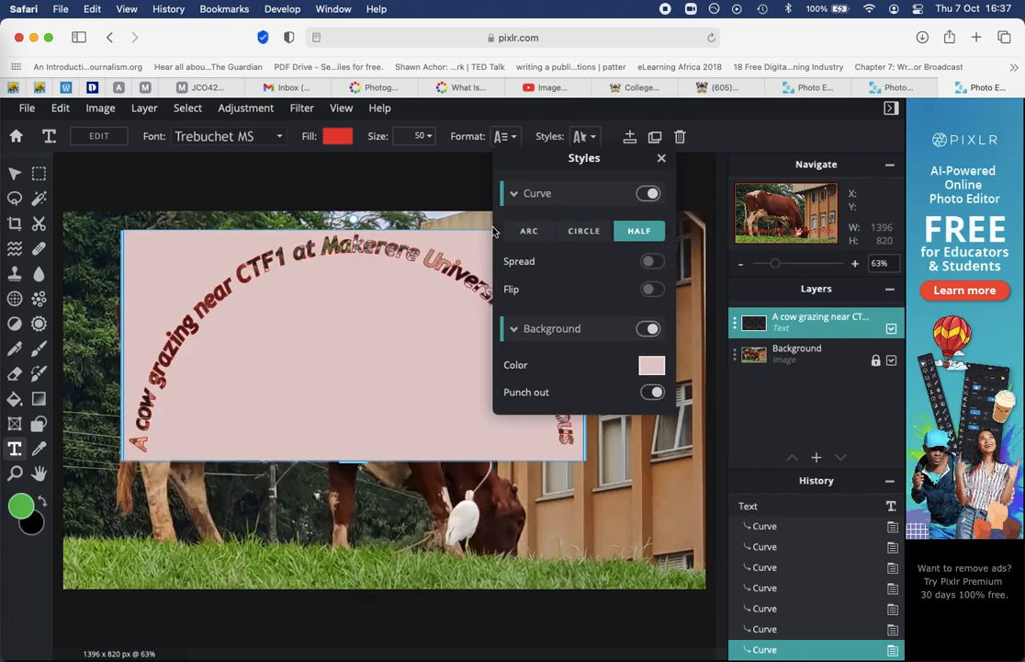
left_click(582, 137)
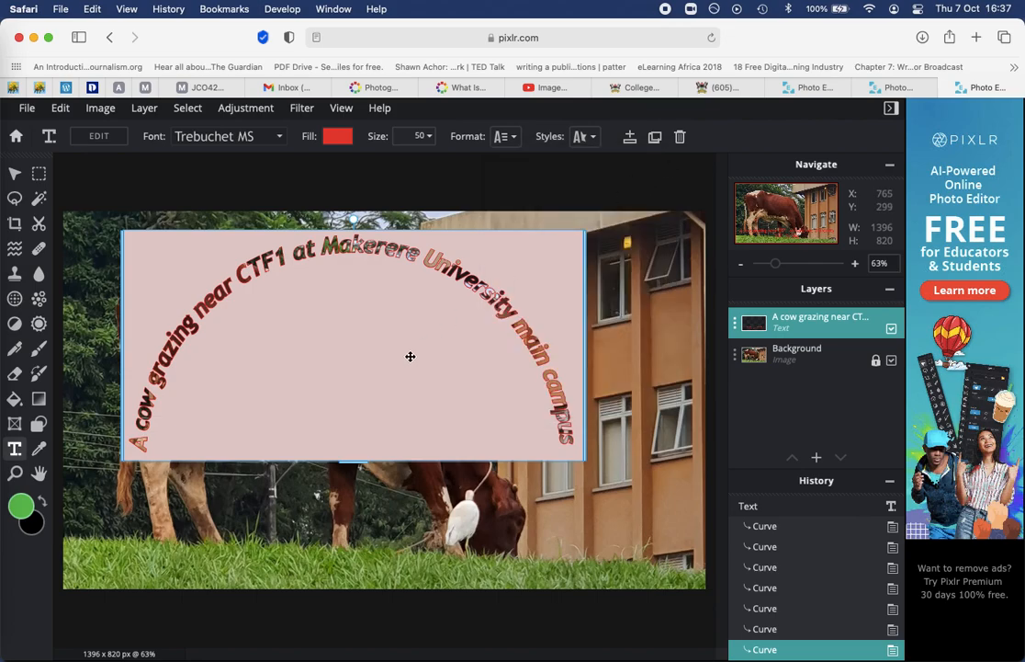
- Turn off the caption's background and curve styles, keeping only the outline
left_click(584, 138)
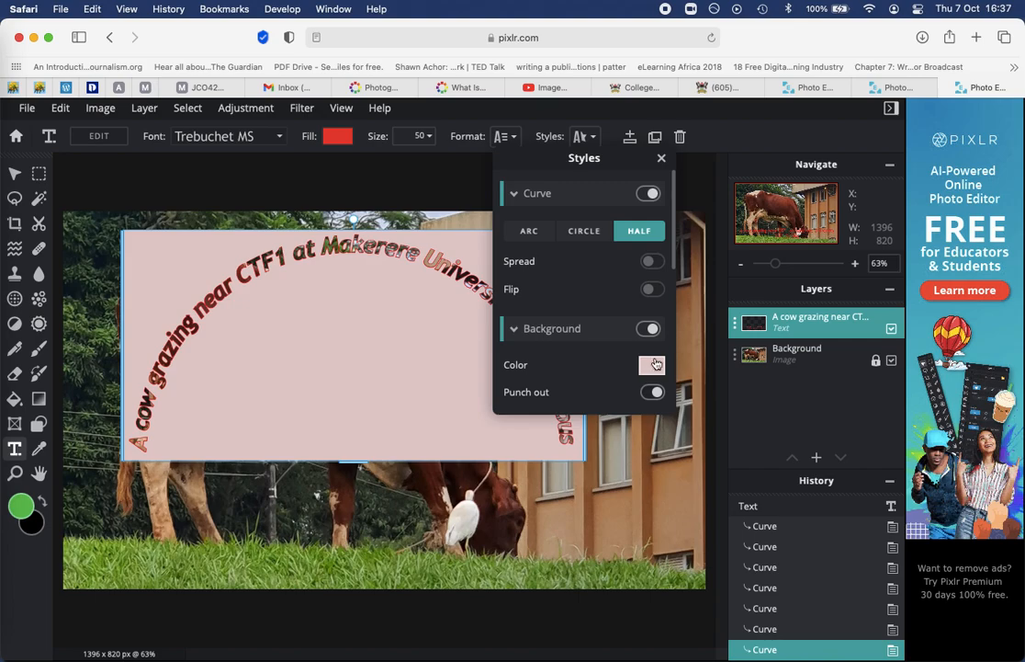
left_click(648, 328)
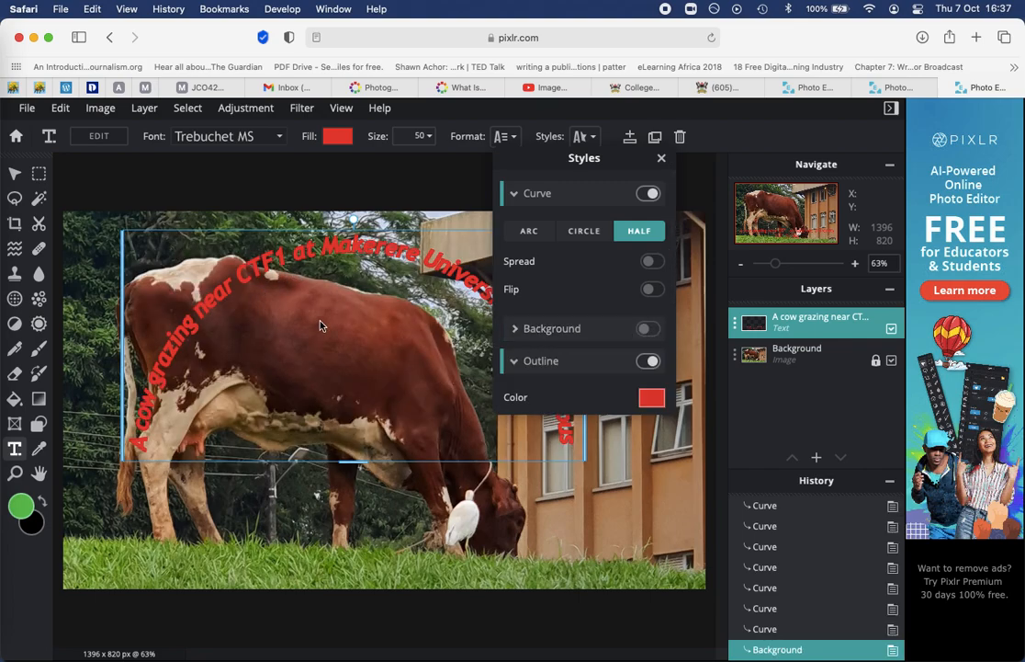
left_click(529, 233)
left_click(648, 193)
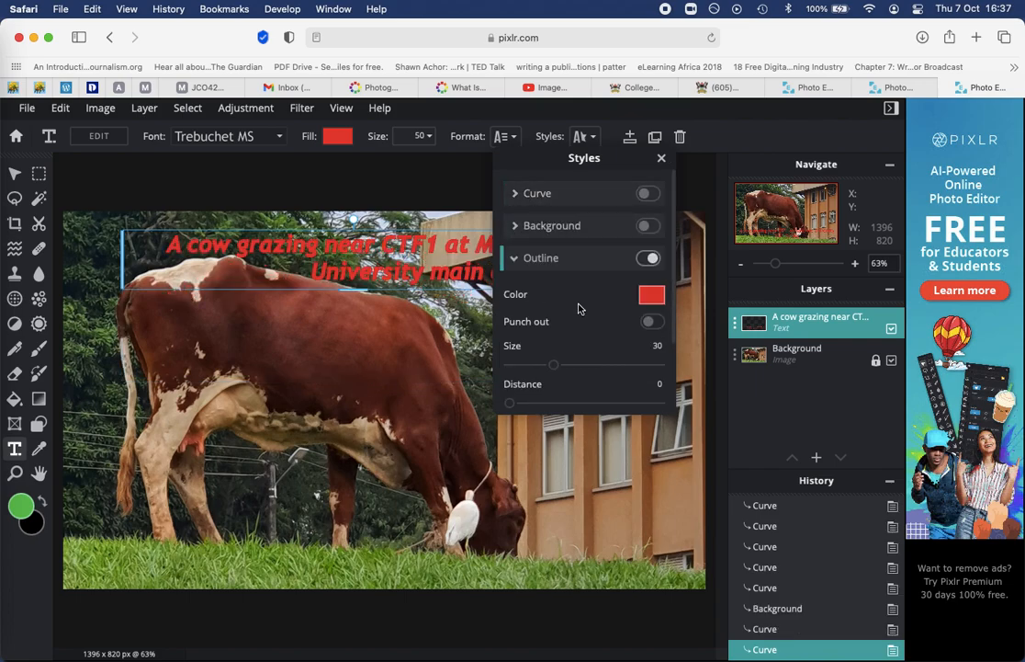
- Move the caption down onto the grass along the photo's lower edge and deselect it
left_click(418, 249)
left_click_drag(433, 225, 397, 535)
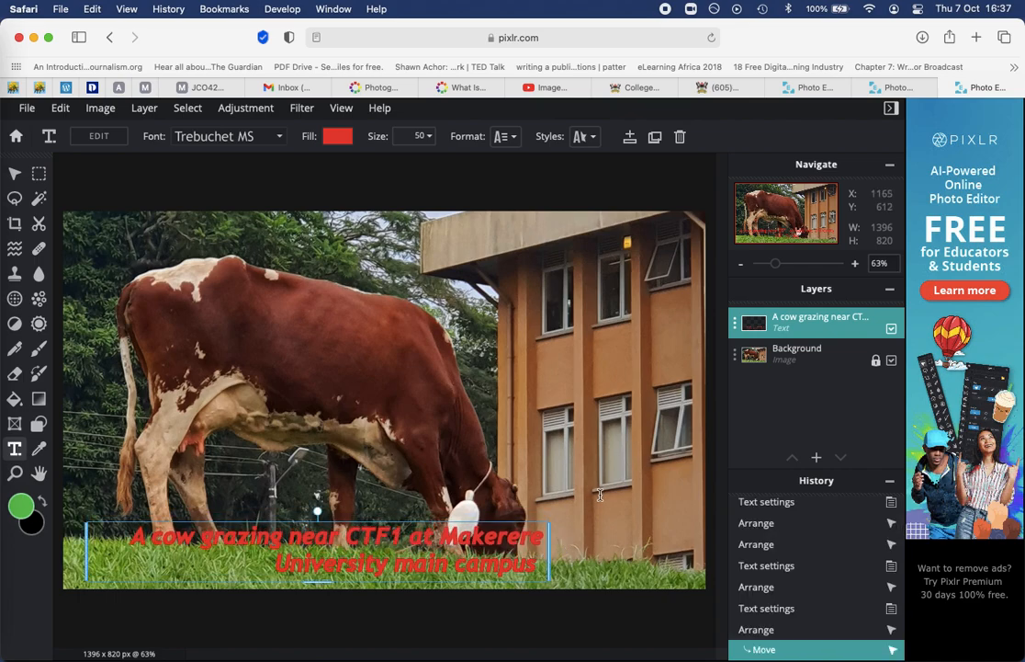
left_click(587, 447)
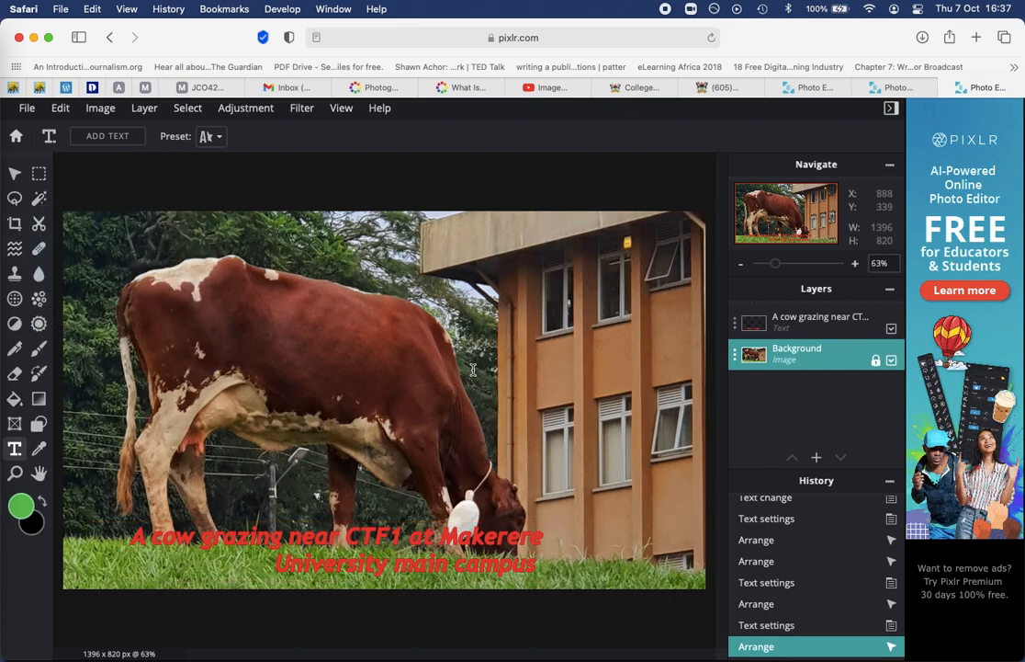
- Save the captioned photo as a PNG at 1396 x 820 pixels and start its download
left_click(63, 10)
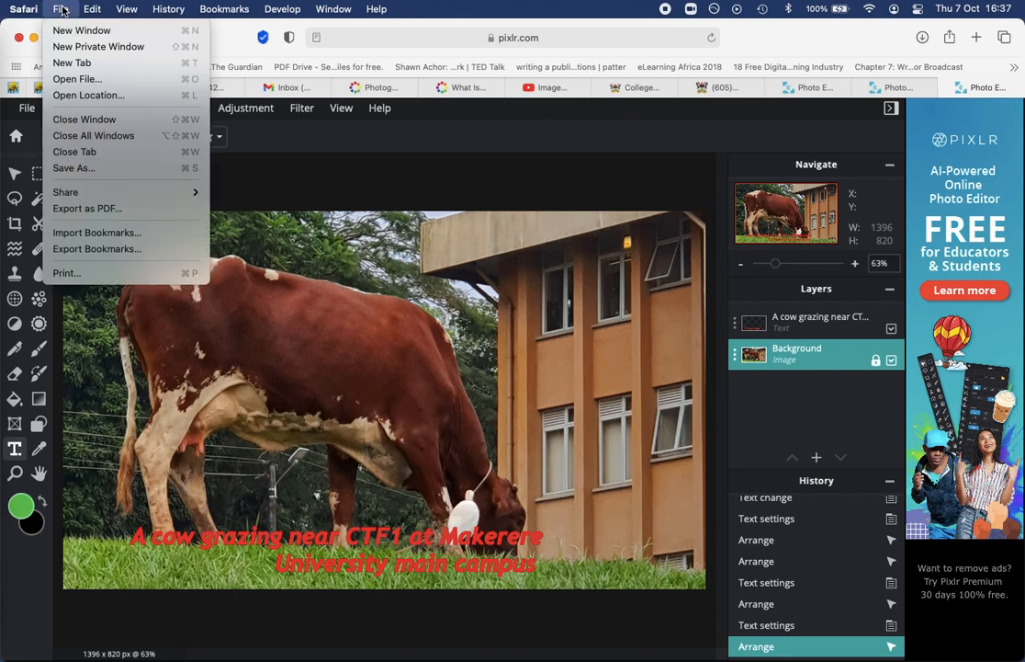
left_click(403, 315)
left_click(28, 108)
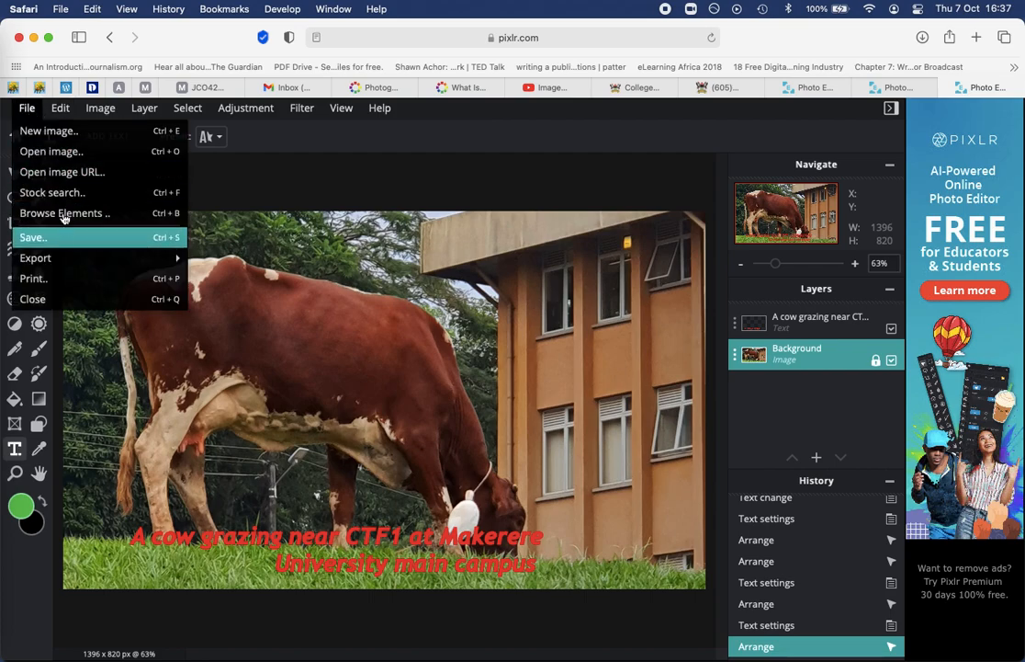
left_click(49, 242)
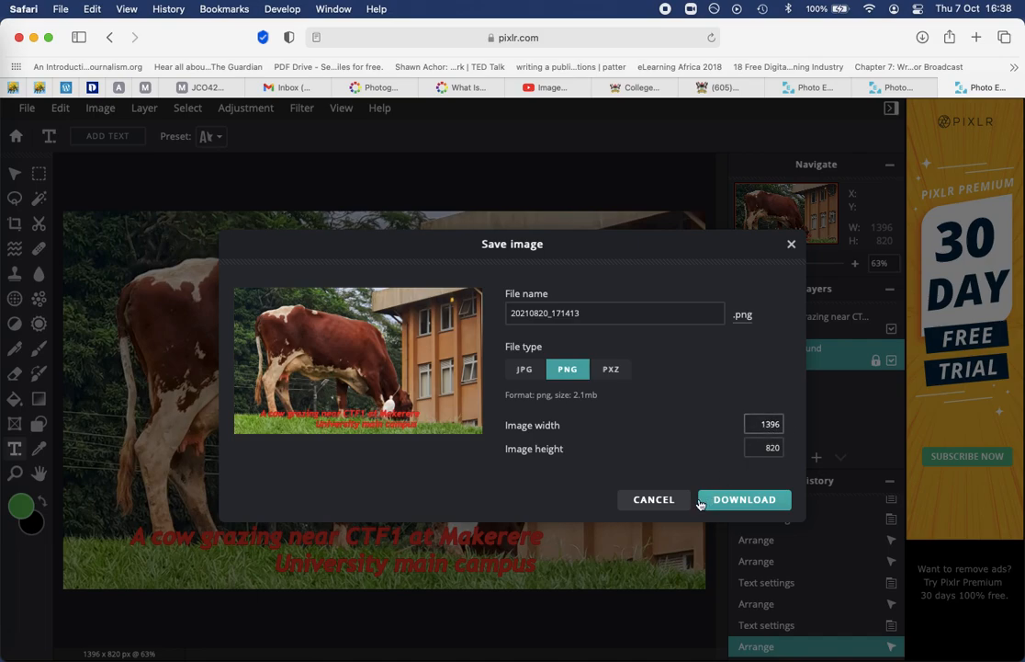
left_click(736, 505)
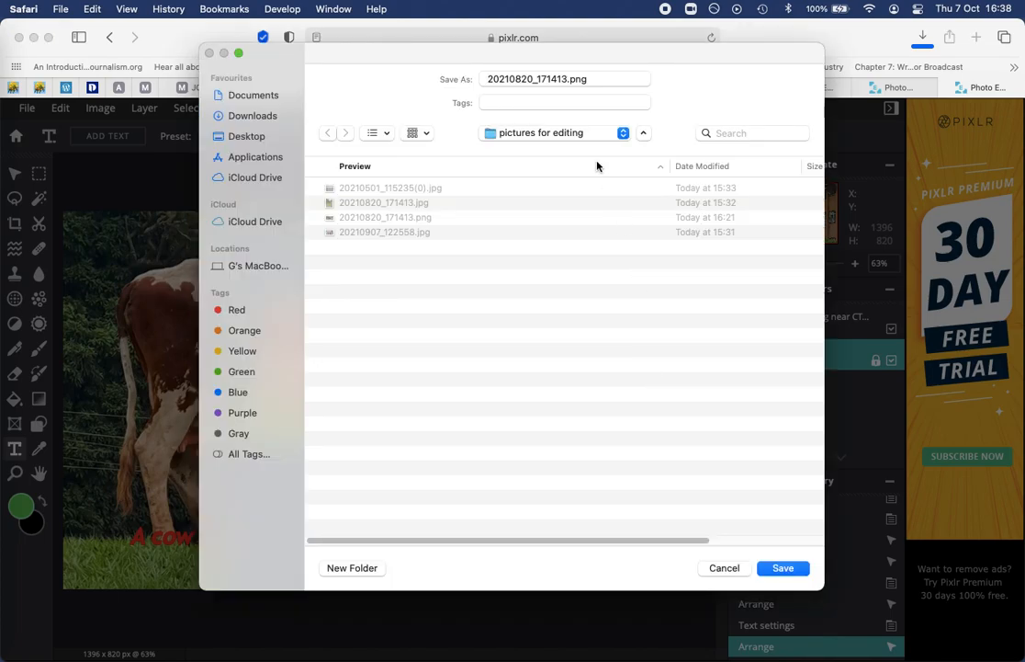
- Name the download cow 1.png, save it in the "pictures for editing" folder, and close the save dialog
left_click(561, 79)
double_click(568, 78)
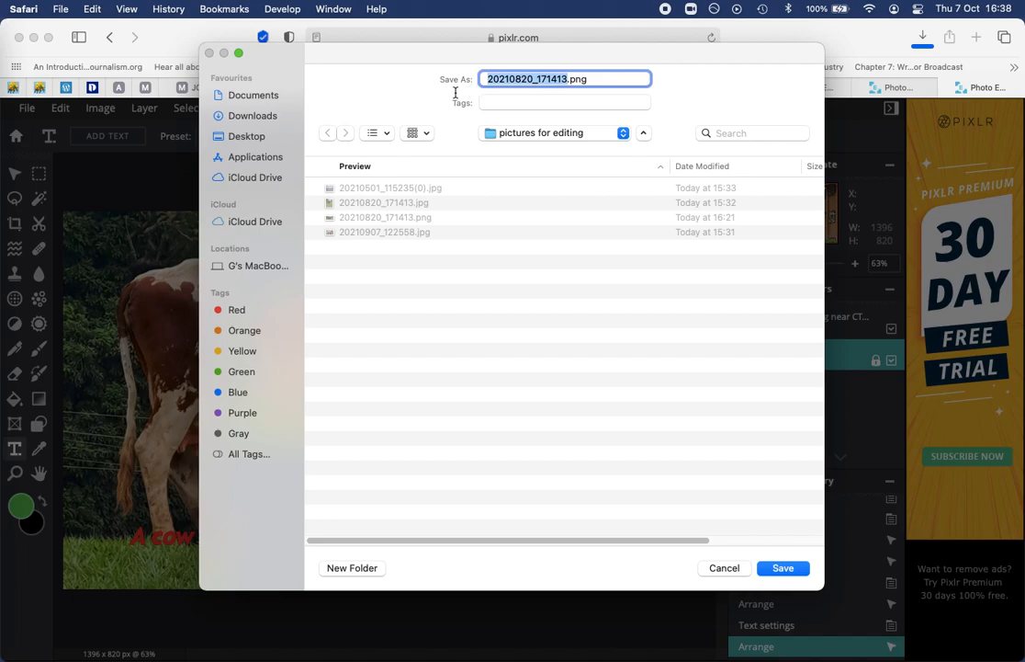
type("cow 1")
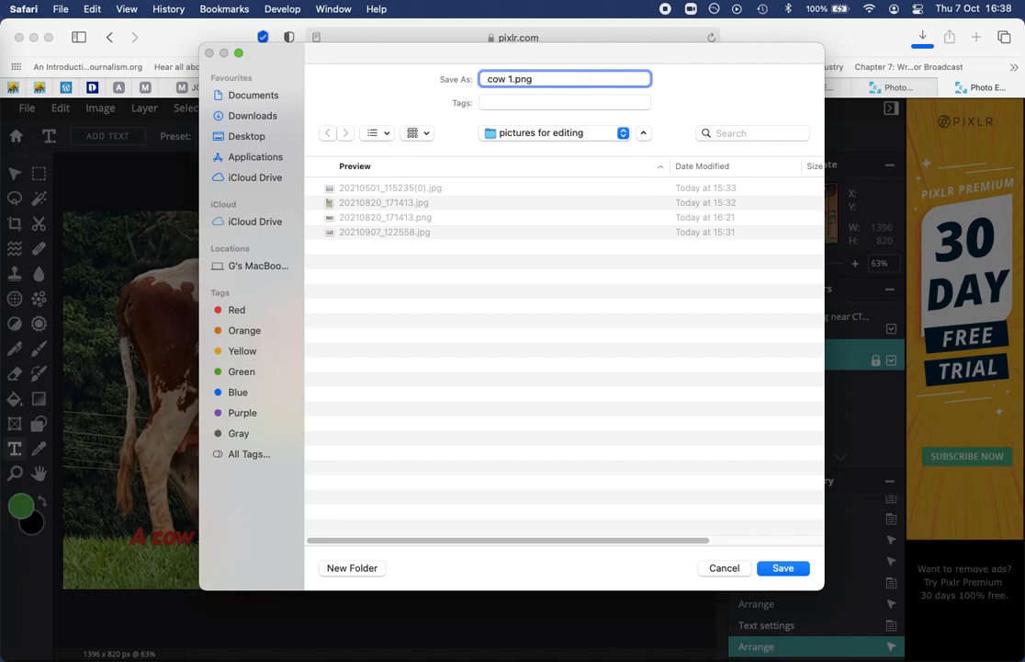
left_click(779, 571)
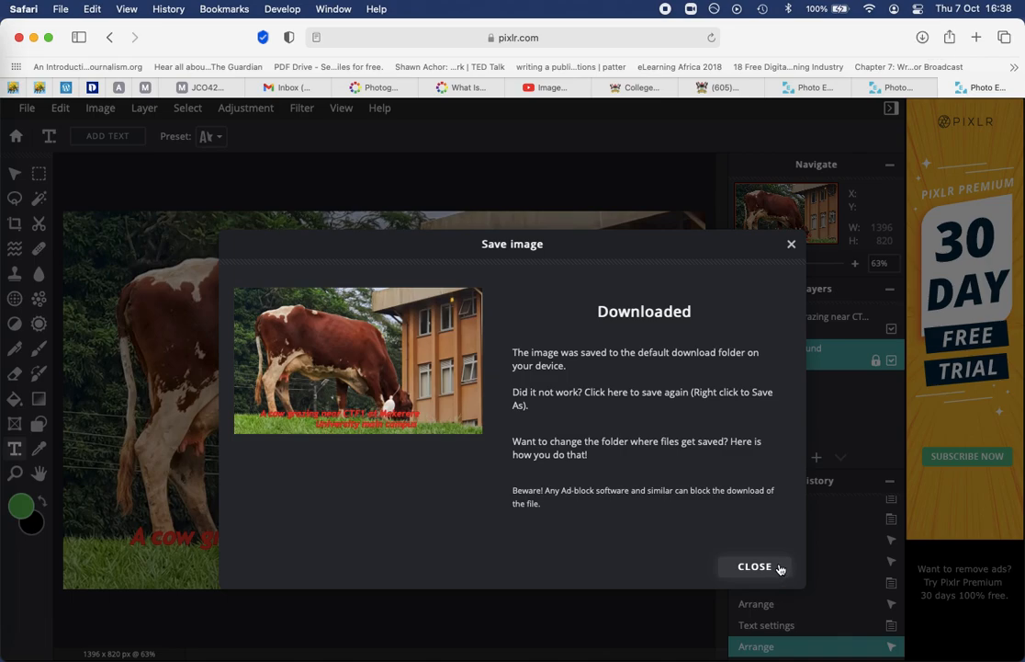
left_click(777, 569)
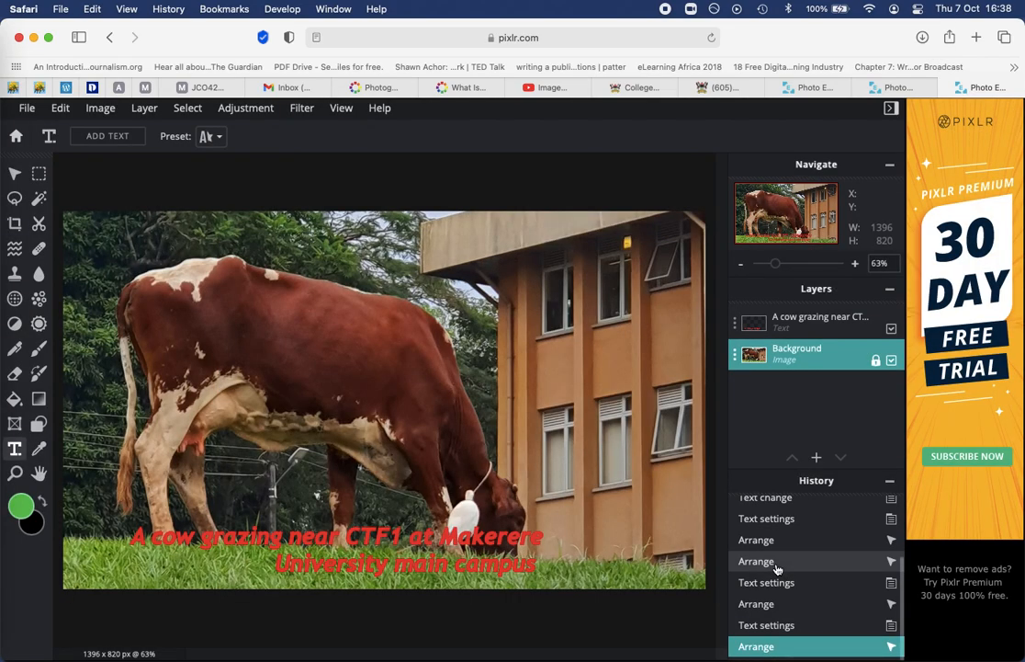
- Open the downloaded cow 1.png in Preview to check the result
left_click(924, 39)
double_click(838, 110)
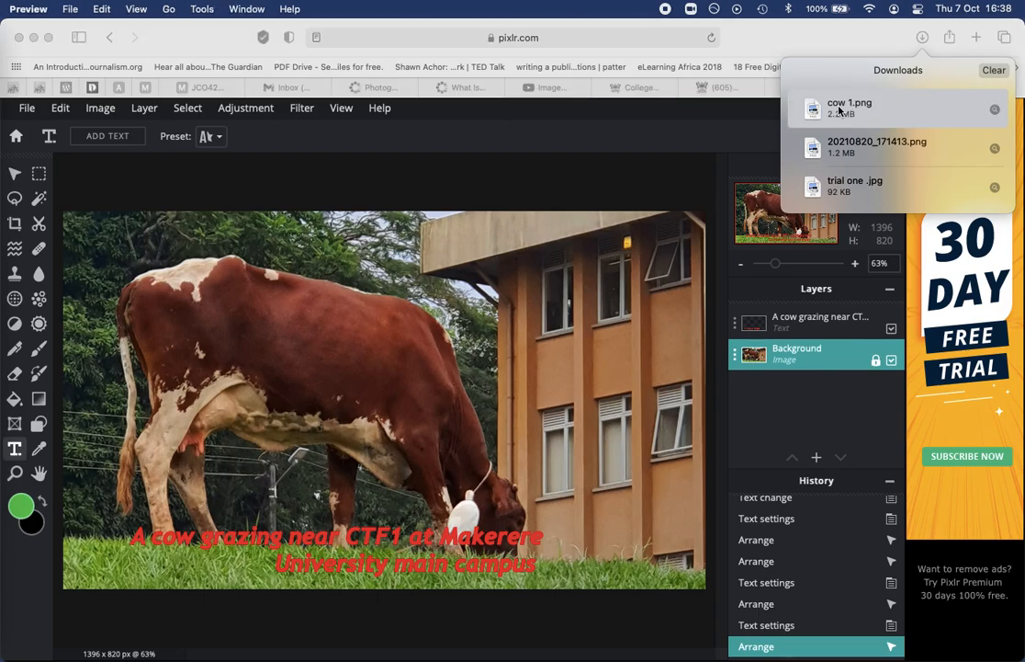